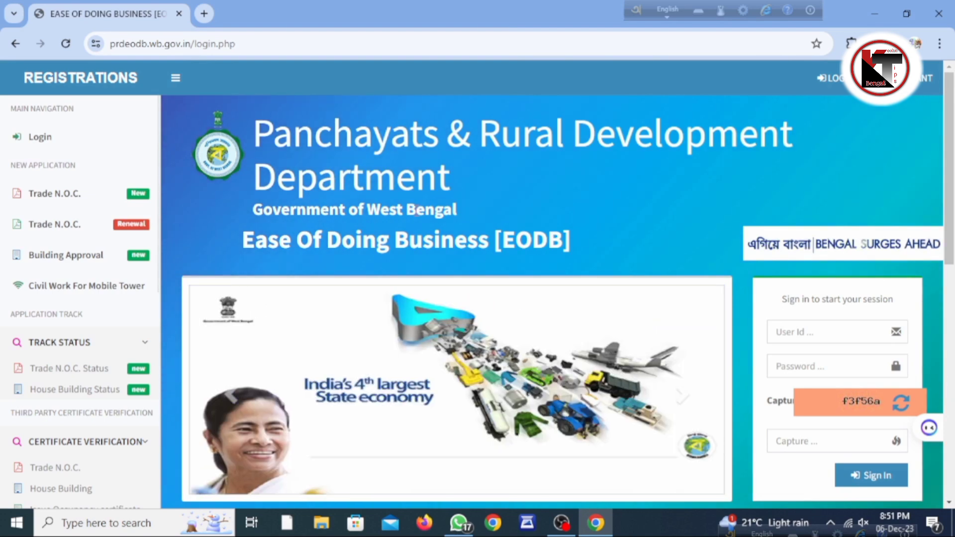
Open the new Trade N.O.C. application form from the portal sidebar
scroll(417, 211, "down", 1)
scroll(417, 211, "down", 10)
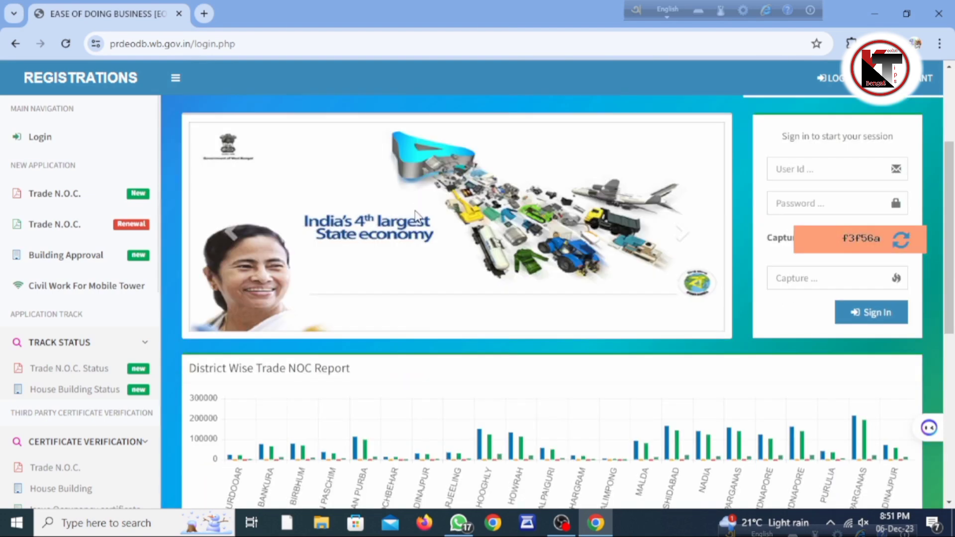
scroll(418, 216, "up", 5)
scroll(418, 216, "up", 5)
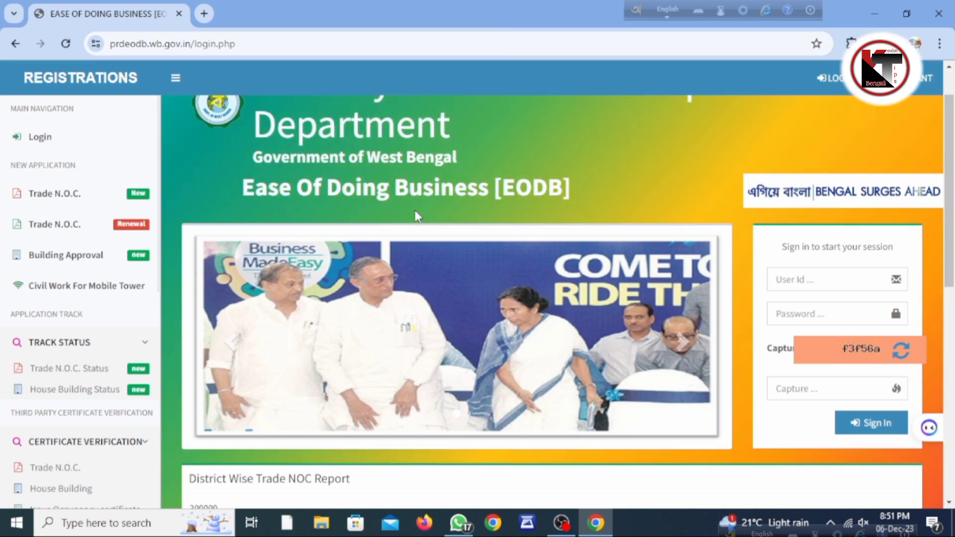
scroll(410, 230, "down", 10)
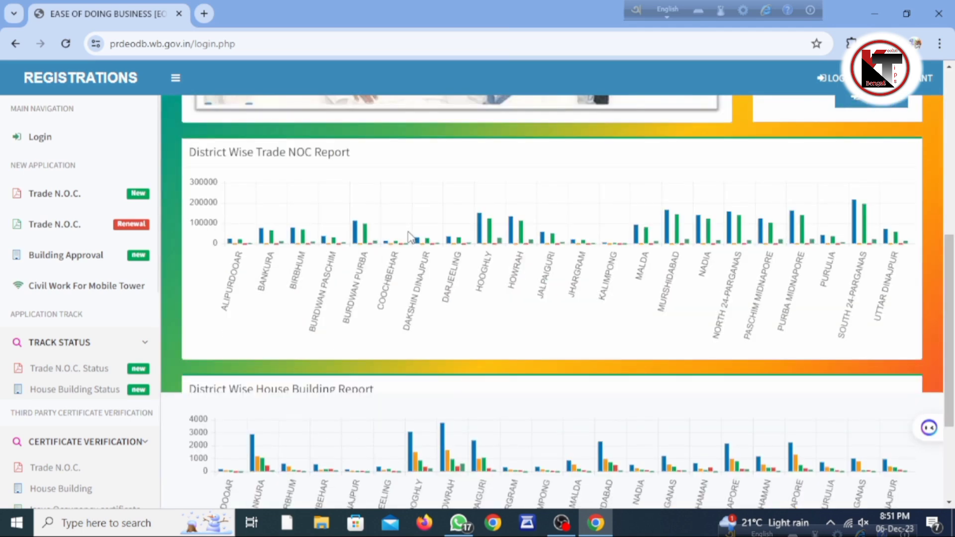
scroll(409, 237, "up", 3)
scroll(409, 237, "up", 7)
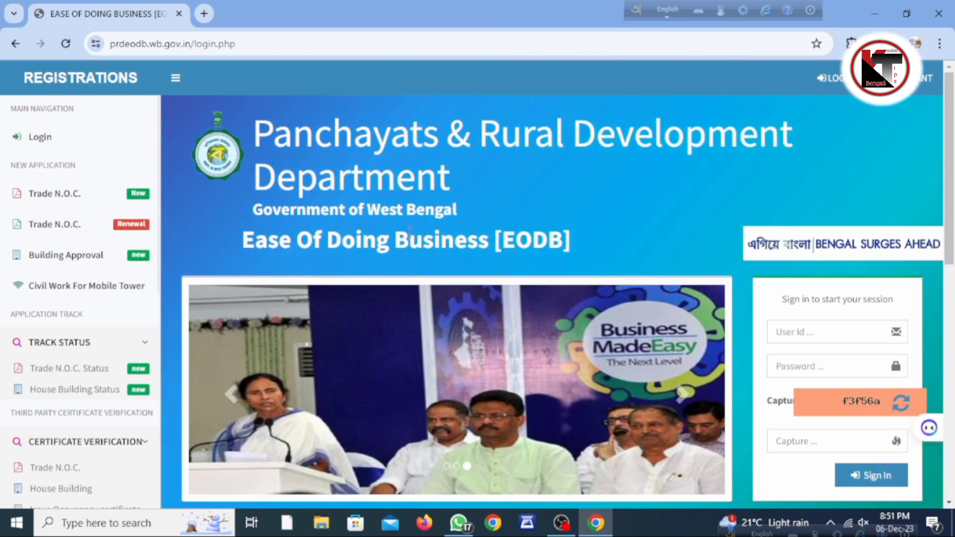
left_click(243, 44)
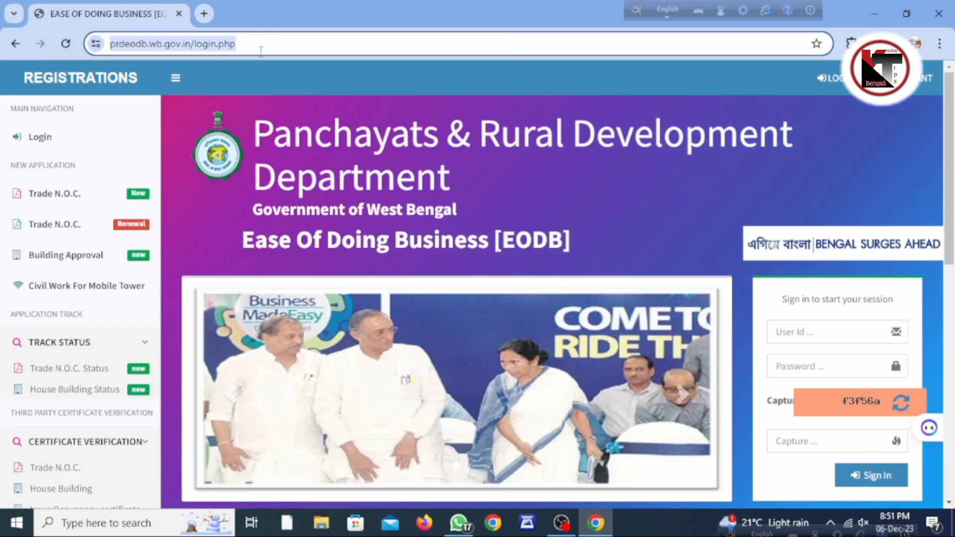
left_click(268, 103)
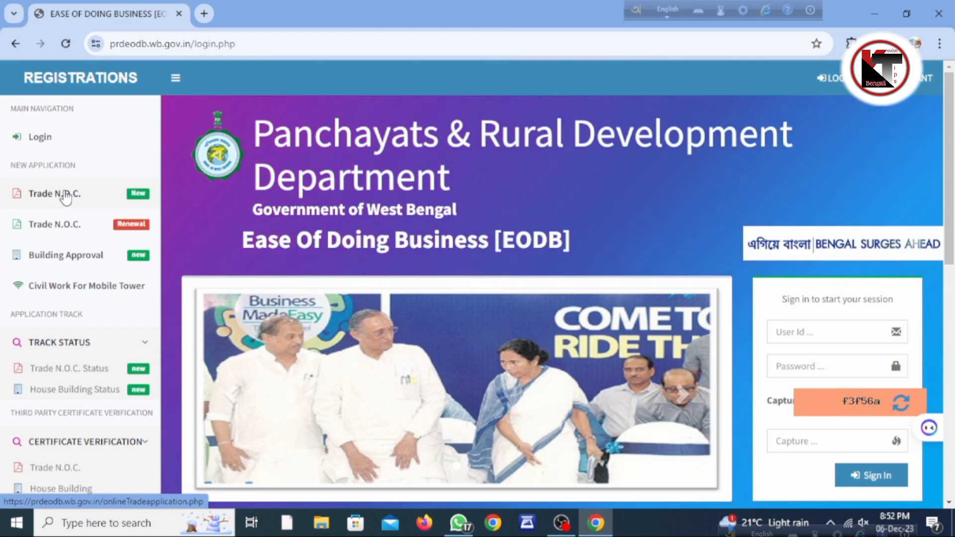
left_click(65, 195)
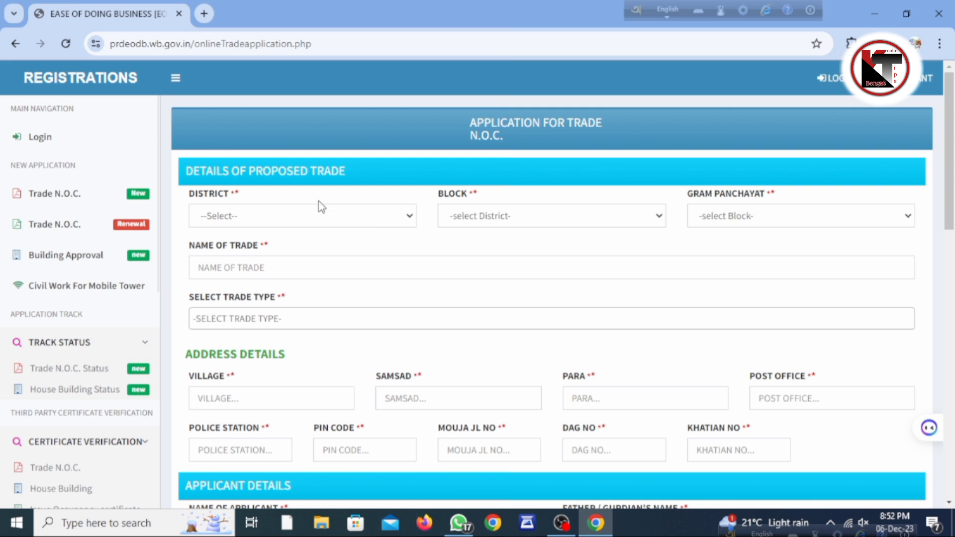
Choose district PASCHIM MIDNAPORE, block NARAYANGARH and gram panchayat TUTRANGA
left_click(346, 223)
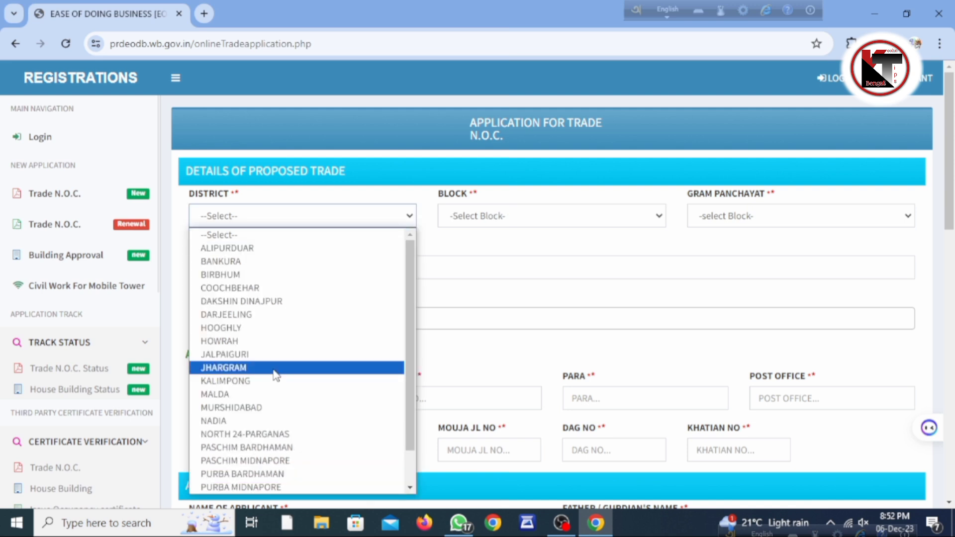
left_click(274, 461)
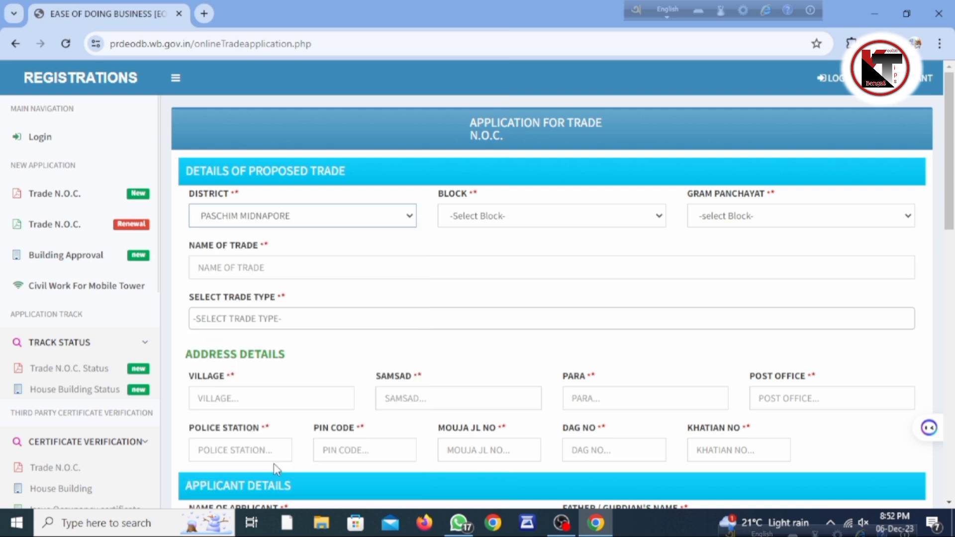
left_click(548, 215)
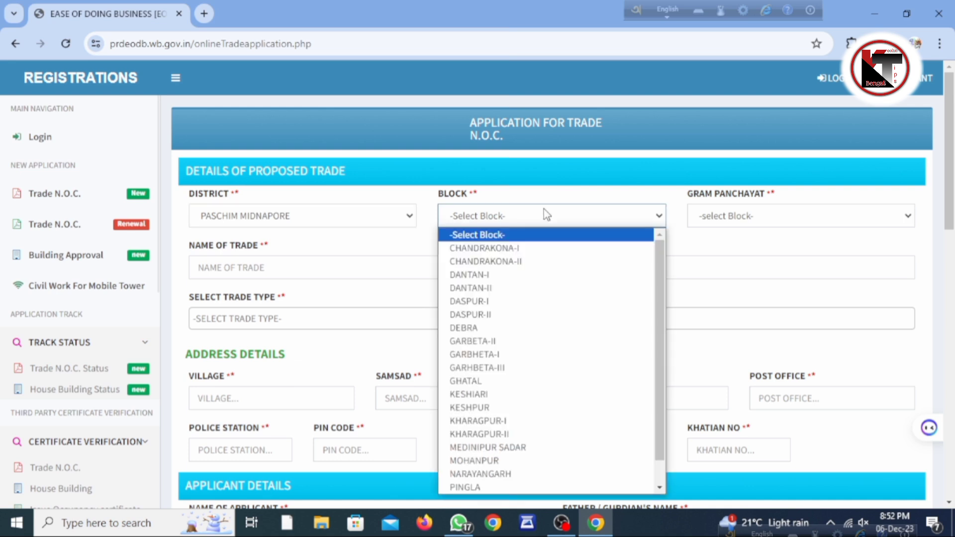
left_click(491, 475)
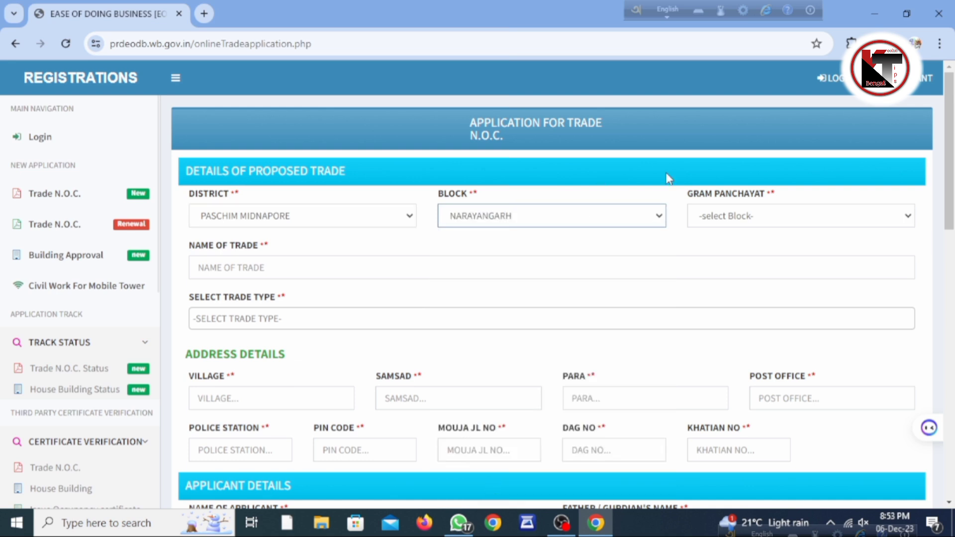
left_click(771, 215)
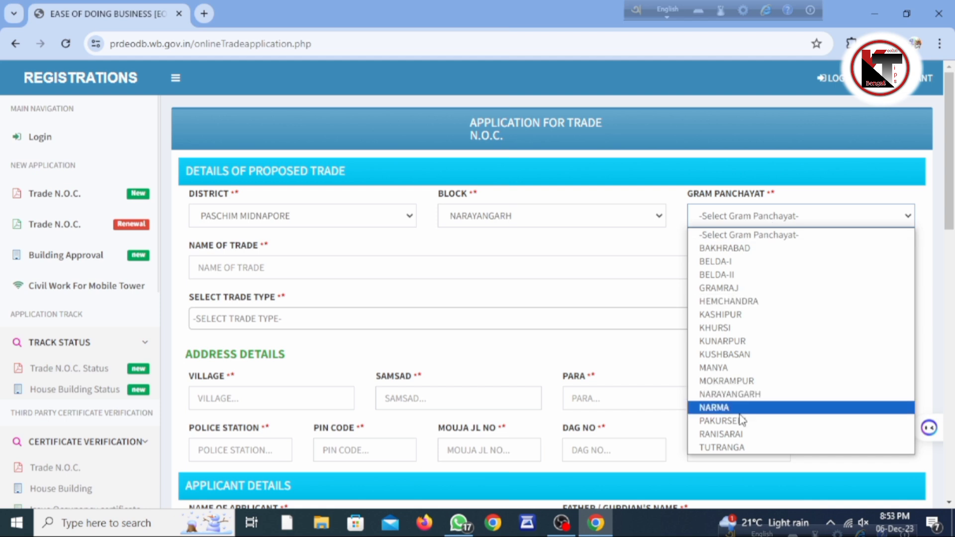
left_click(732, 447)
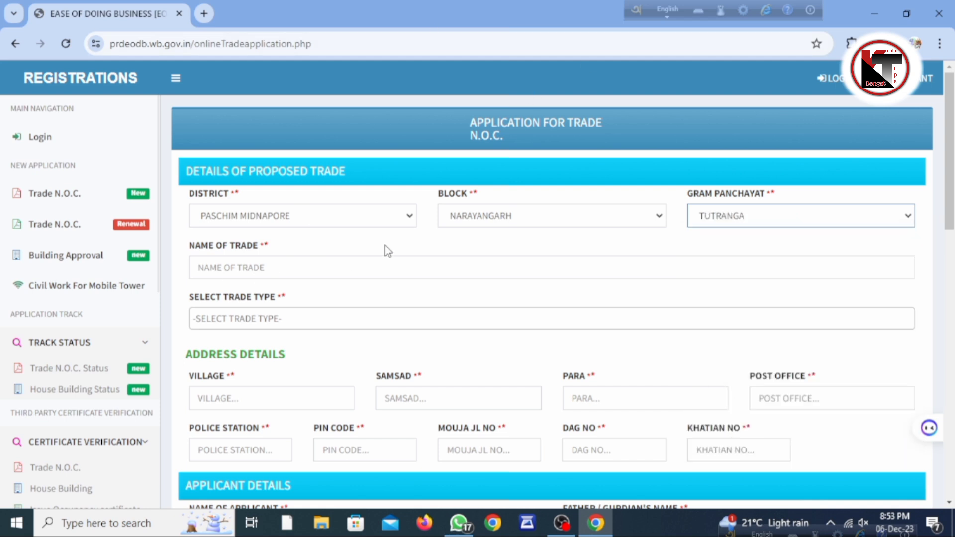
Enter trade name SUBARNA TAILORS AND ANGASOVA, pick LADIES TAILOR trade type, and search 'TA' for another
left_click(252, 265)
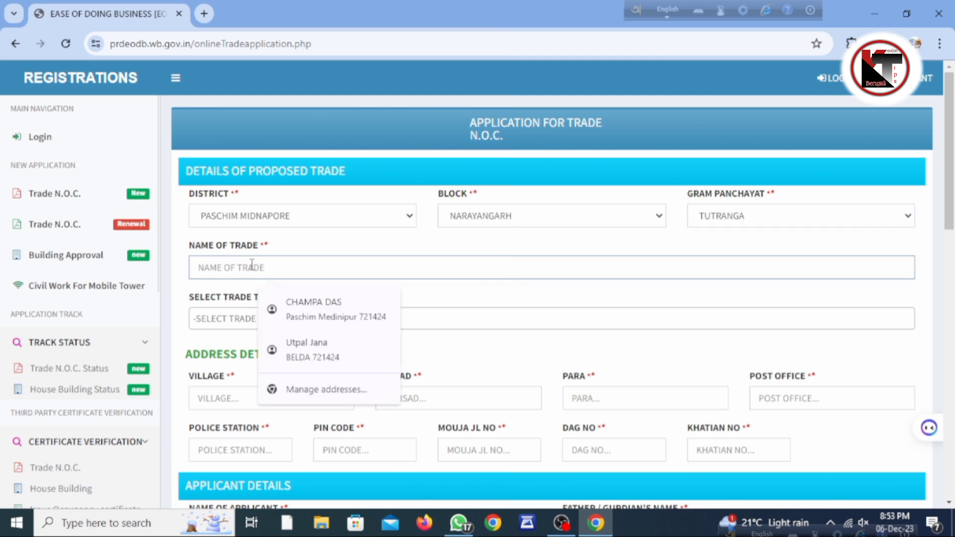
type("SUBAR")
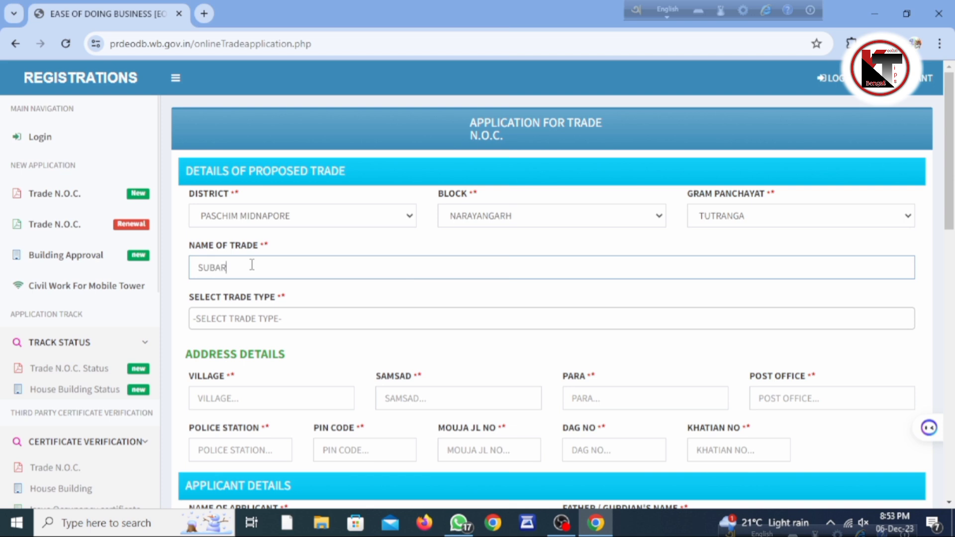
type("NA TAILORS AND ANGASOVA")
left_click(354, 318)
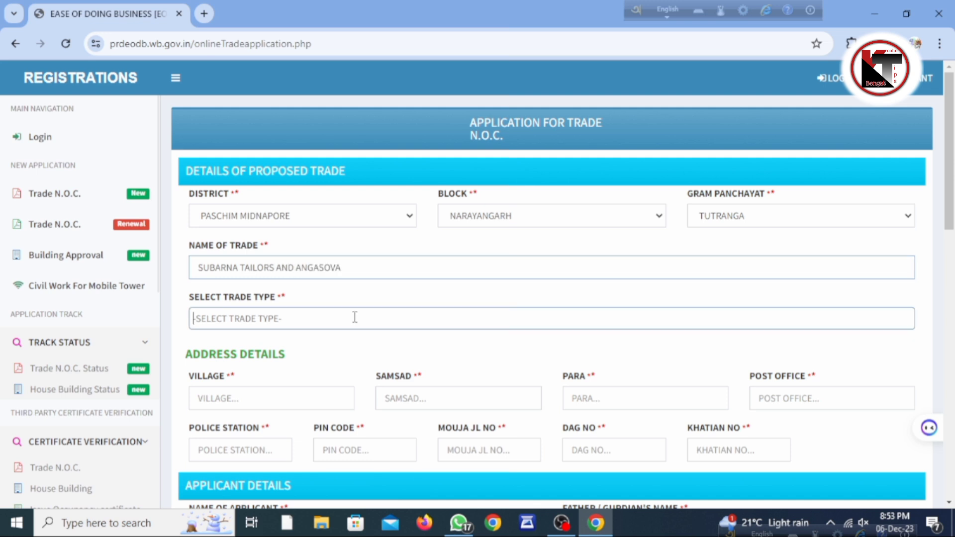
type("T")
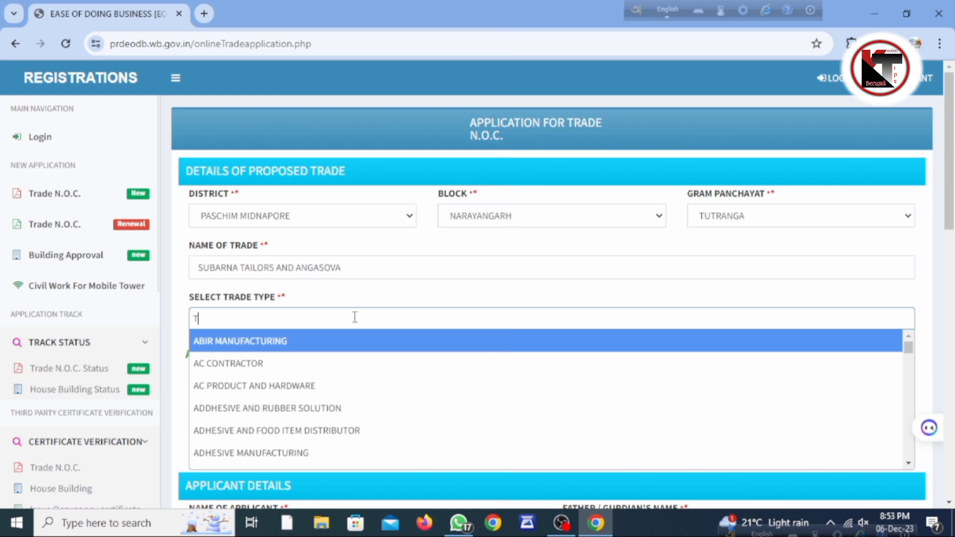
type("AI")
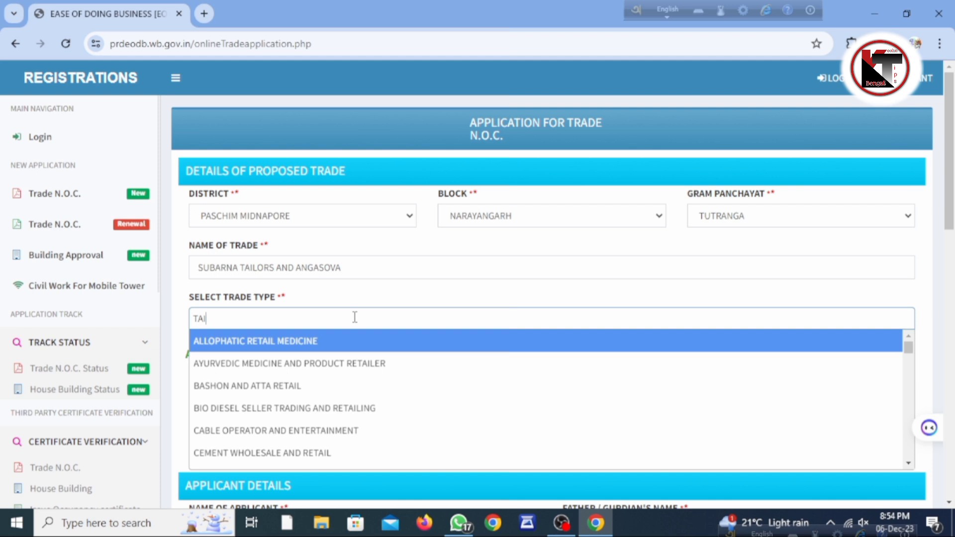
type("LO")
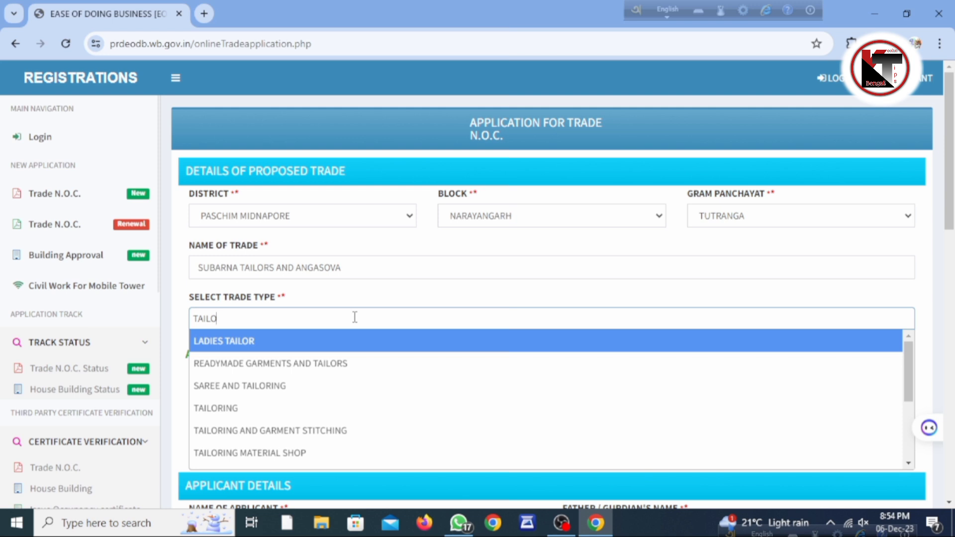
left_click(288, 348)
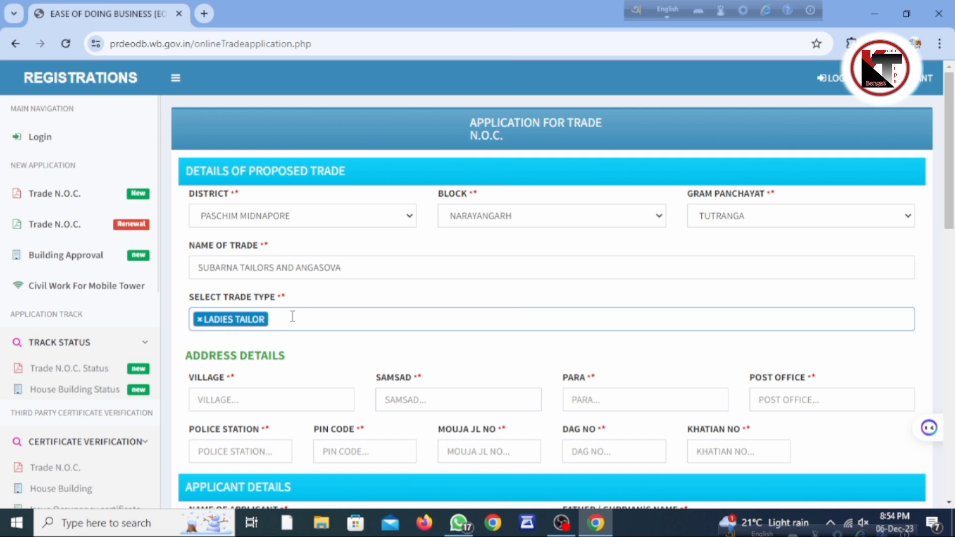
left_click(293, 317)
type("T")
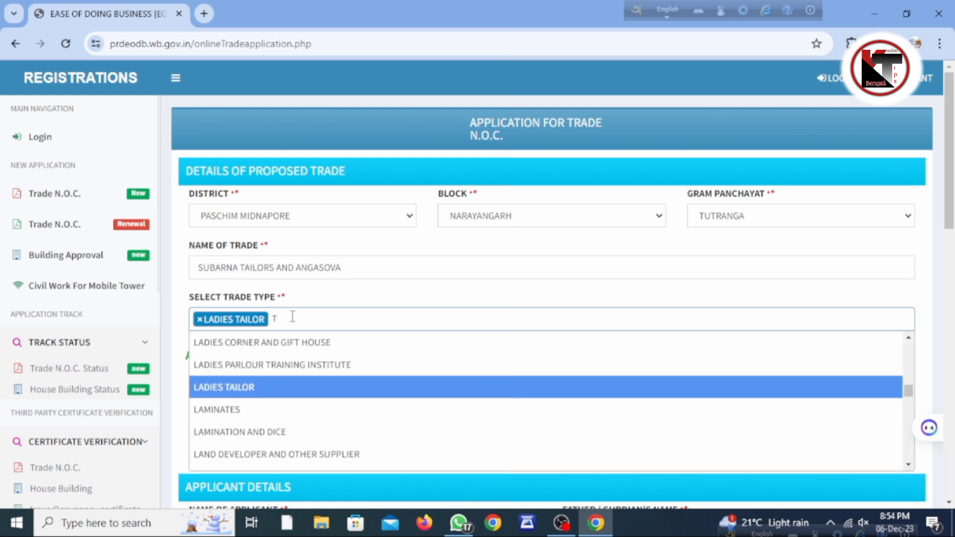
type("A")
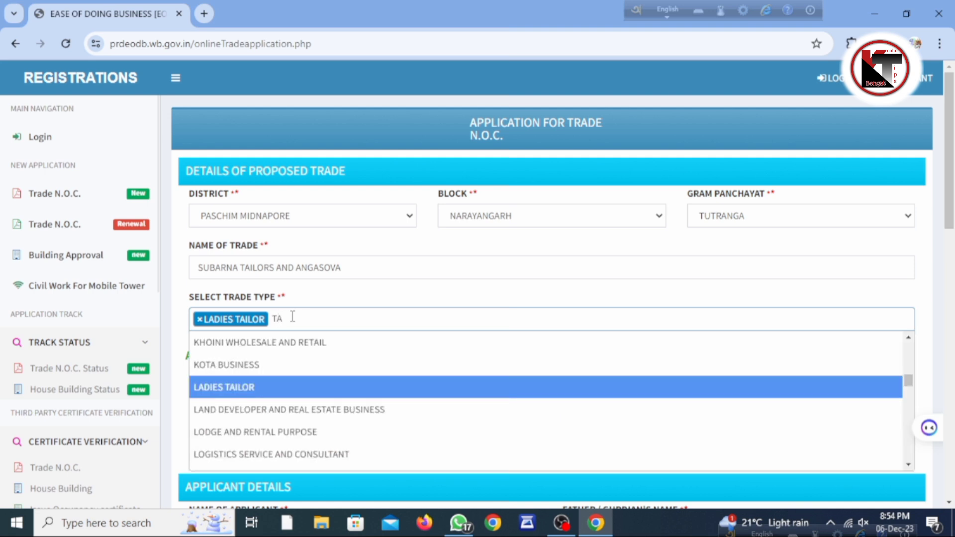
Scroll the form down to the Applicant Details section showing the carried-over company name
scroll(273, 226, "down", 3)
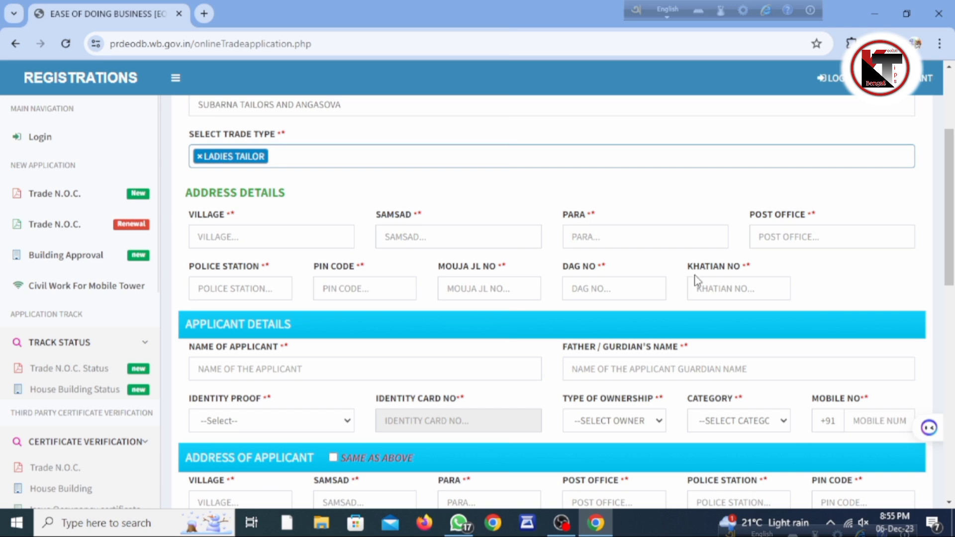
scroll(705, 278, "down", 3)
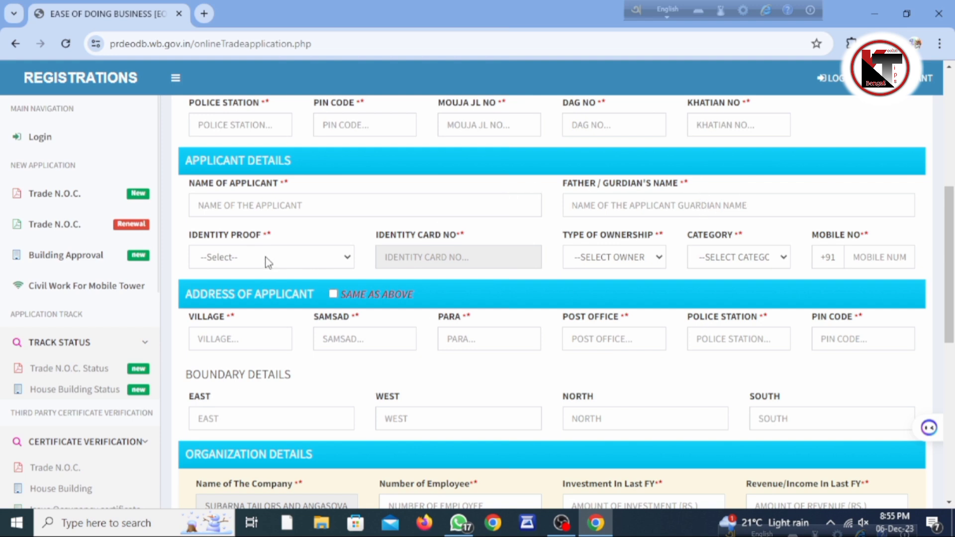
Choose AADHAR identity proof with the card number, PERSONAL ownership and GP CITIZEN category
left_click(279, 256)
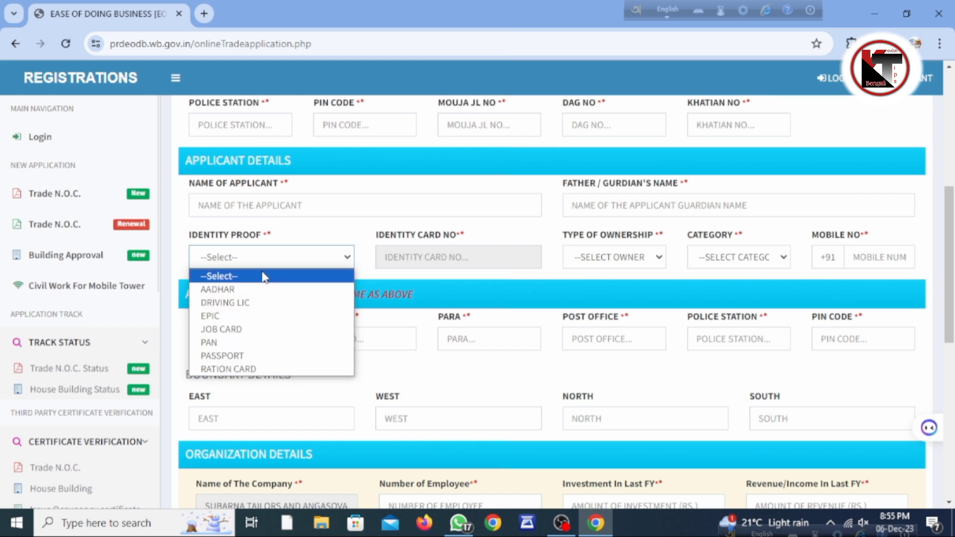
left_click(319, 235)
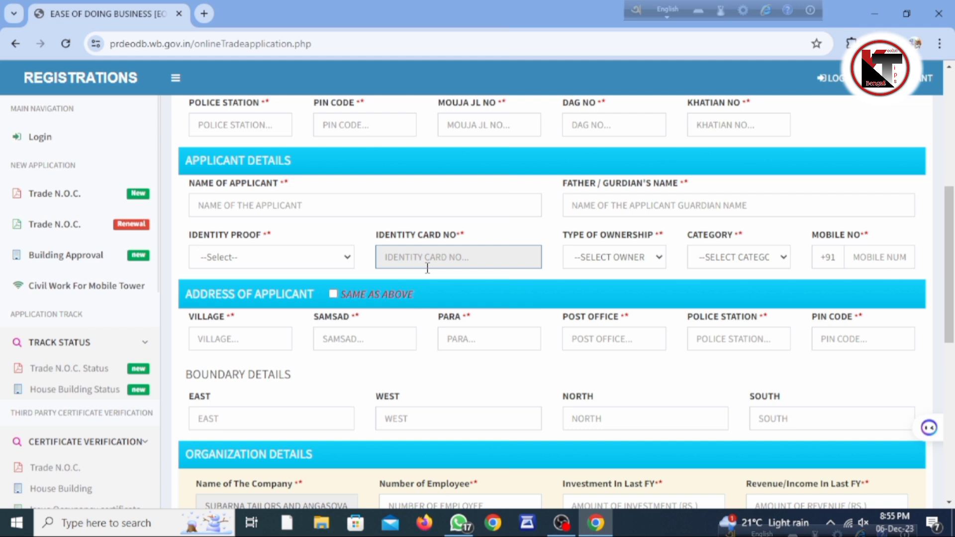
left_click(323, 258)
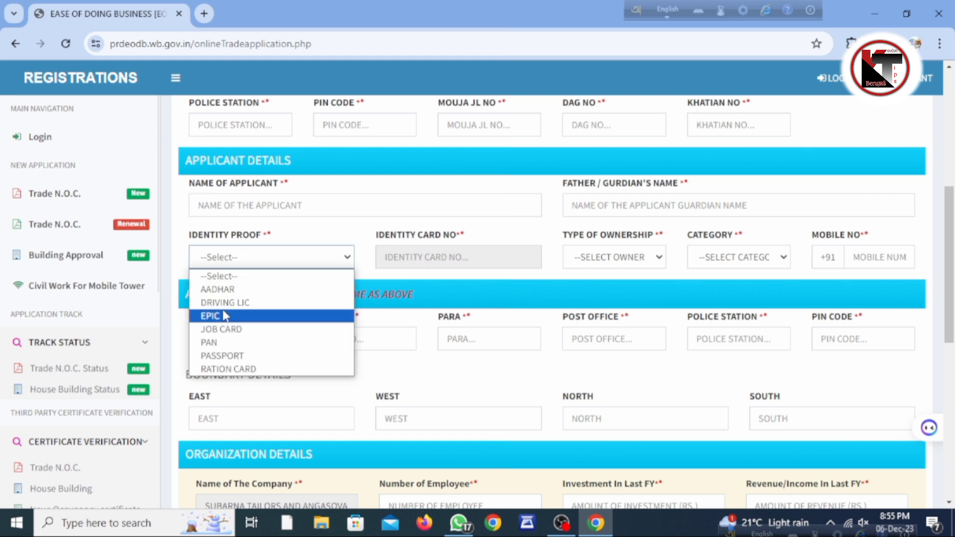
left_click(218, 289)
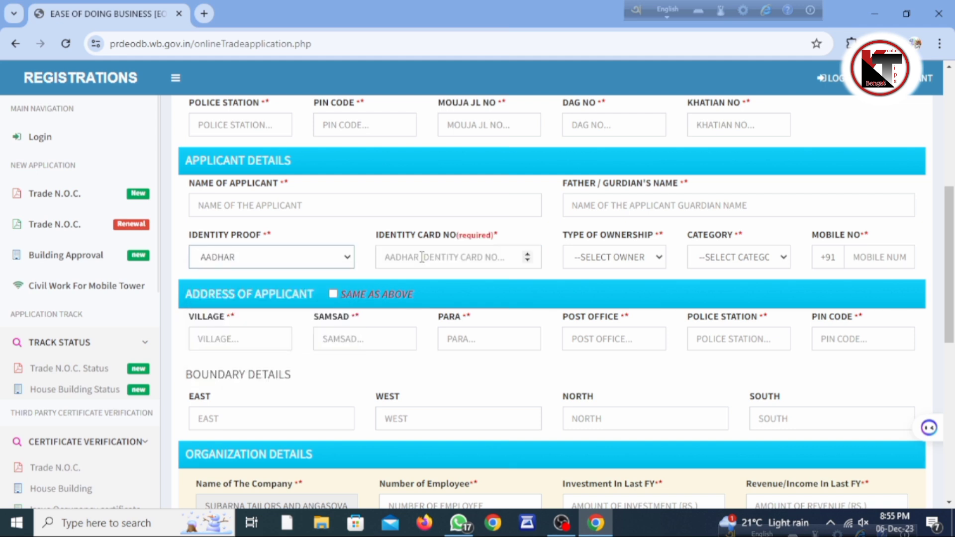
left_click(406, 259)
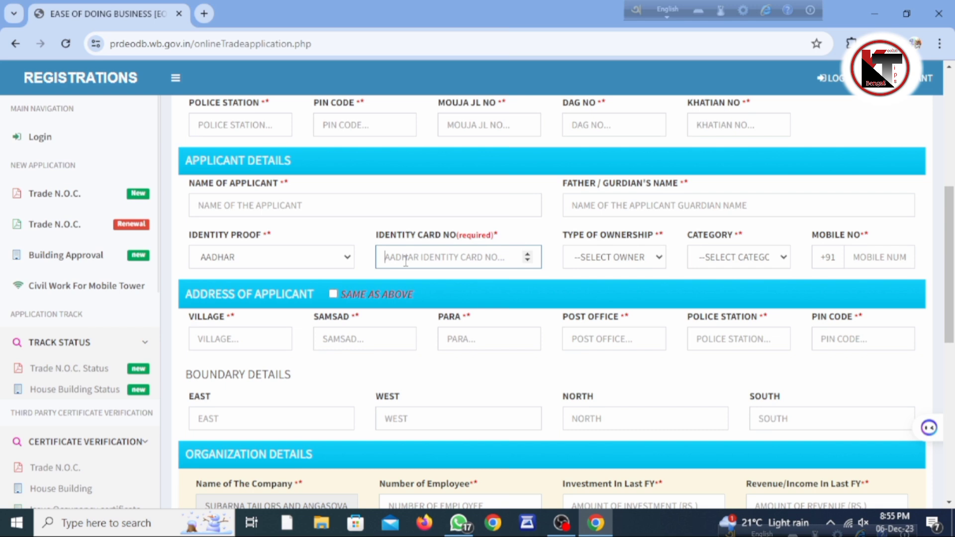
type("123456")
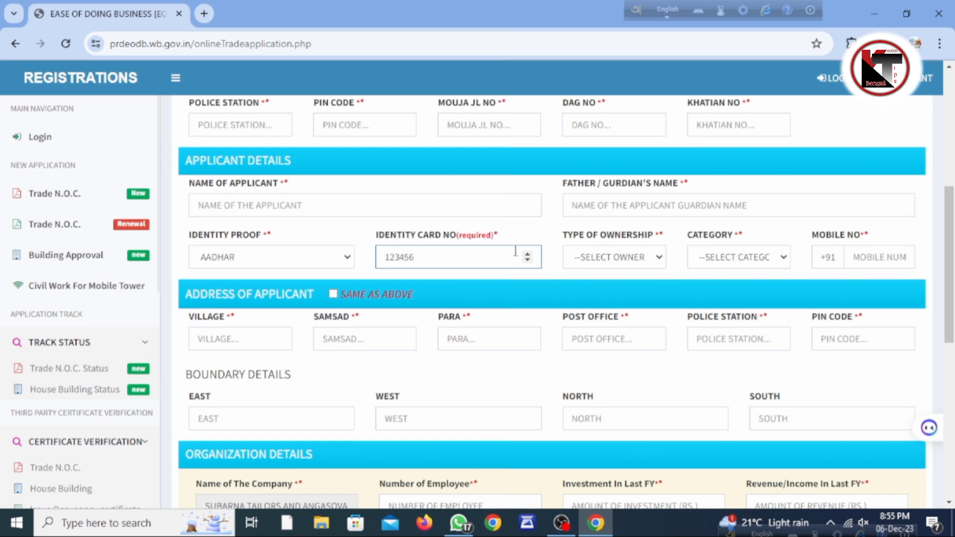
left_click(642, 255)
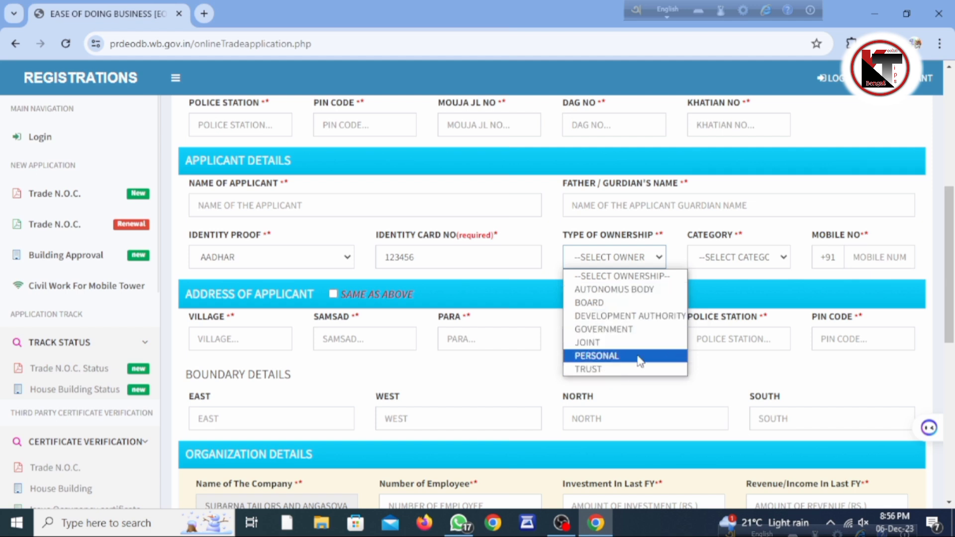
left_click(610, 358)
left_click(735, 255)
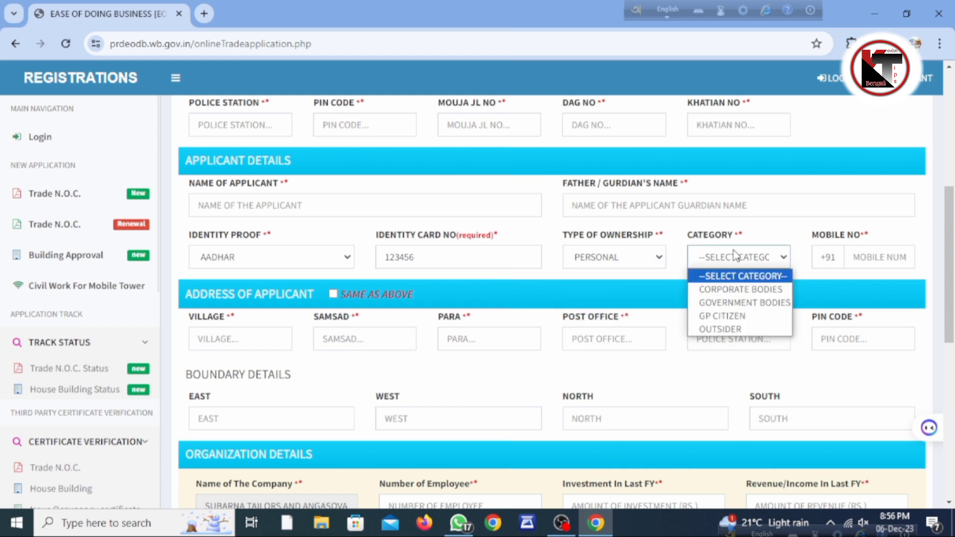
left_click(737, 320)
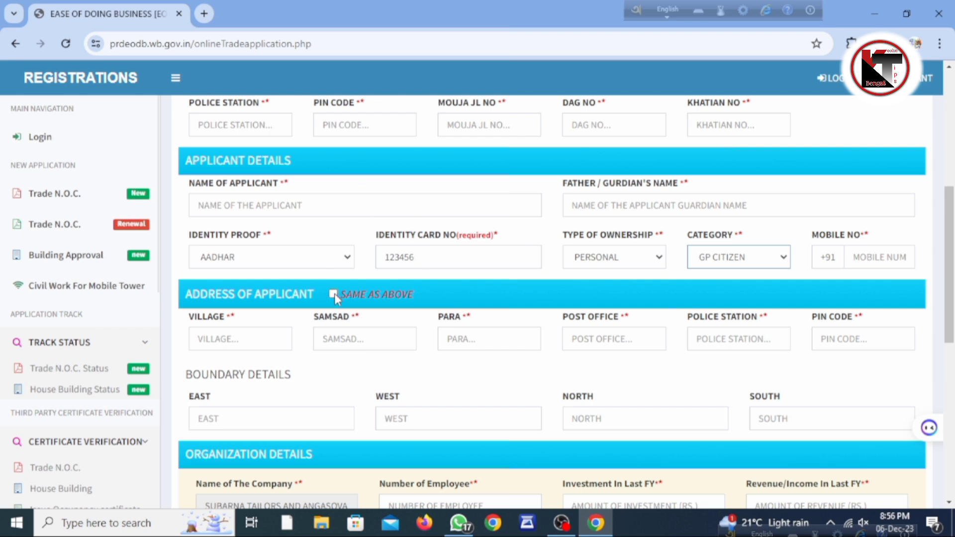
Pick the Rs. 25,000–5,00,000 fee category, then try Video Hall and Not Paying Professional Tax options
scroll(334, 294, "down", 7)
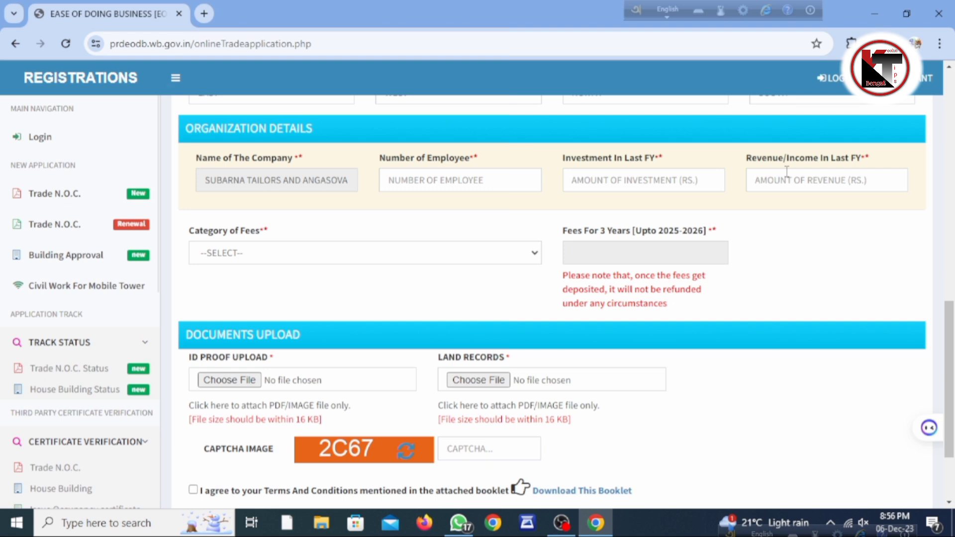
left_click(412, 253)
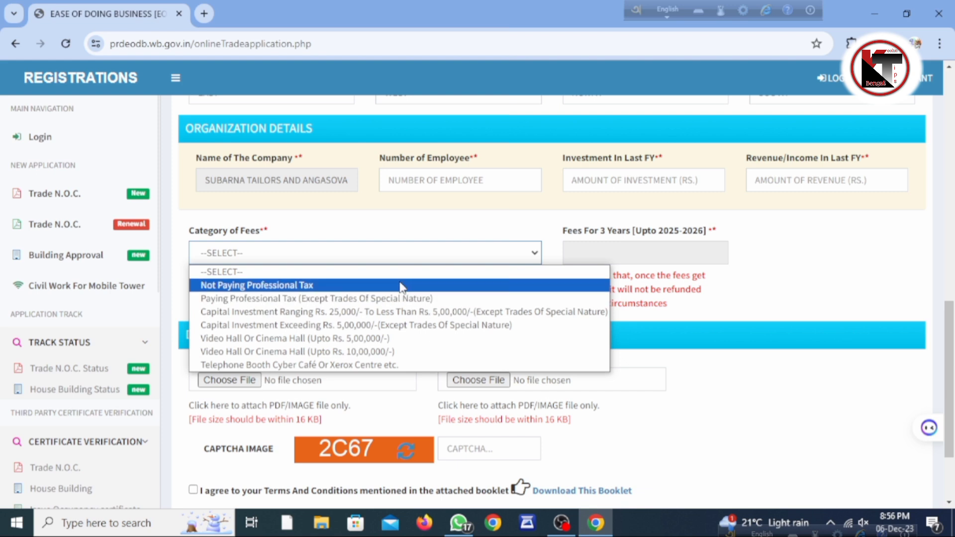
left_click(386, 317)
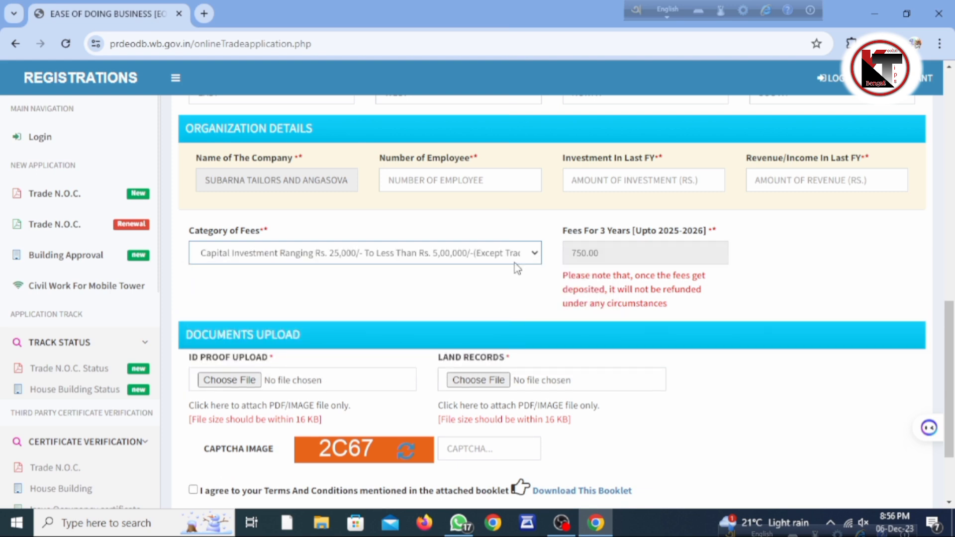
left_click(468, 259)
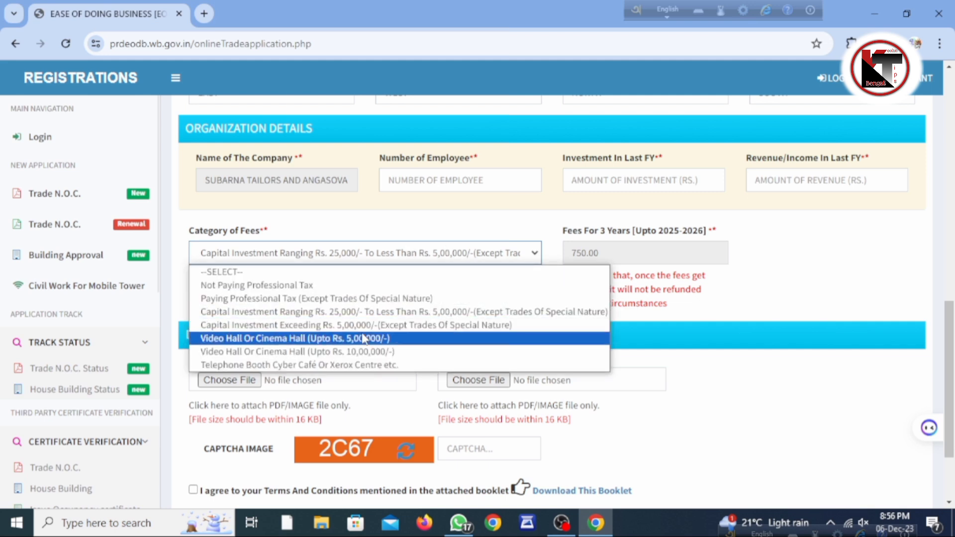
left_click(363, 353)
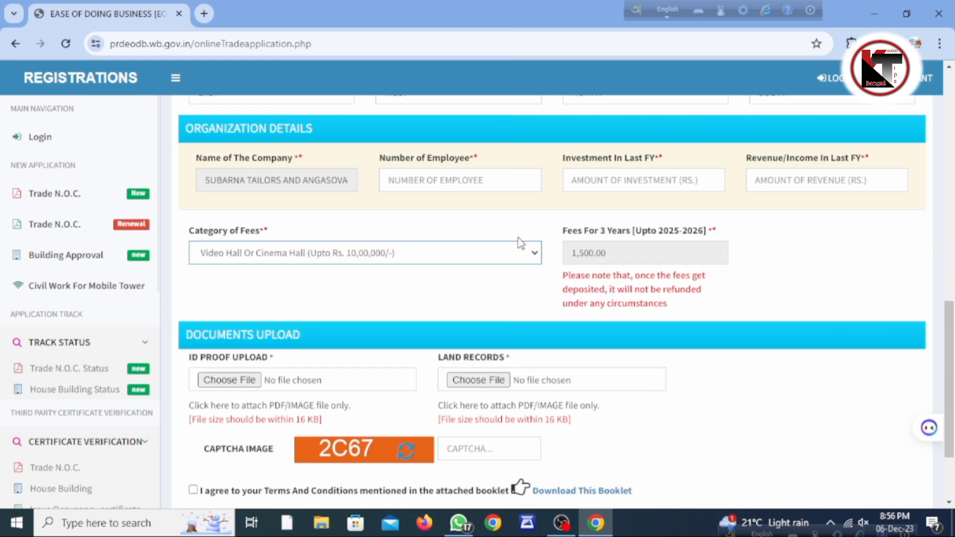
left_click(517, 254)
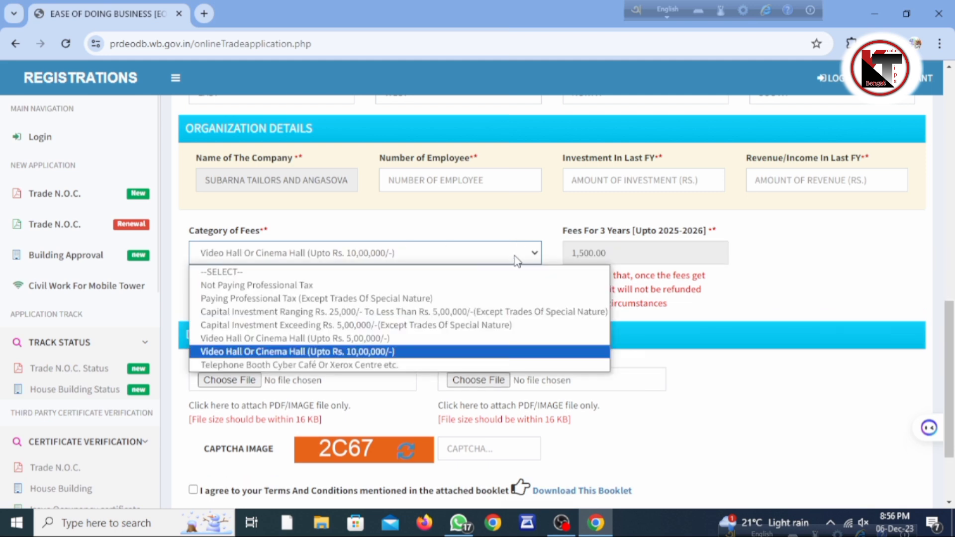
left_click(339, 338)
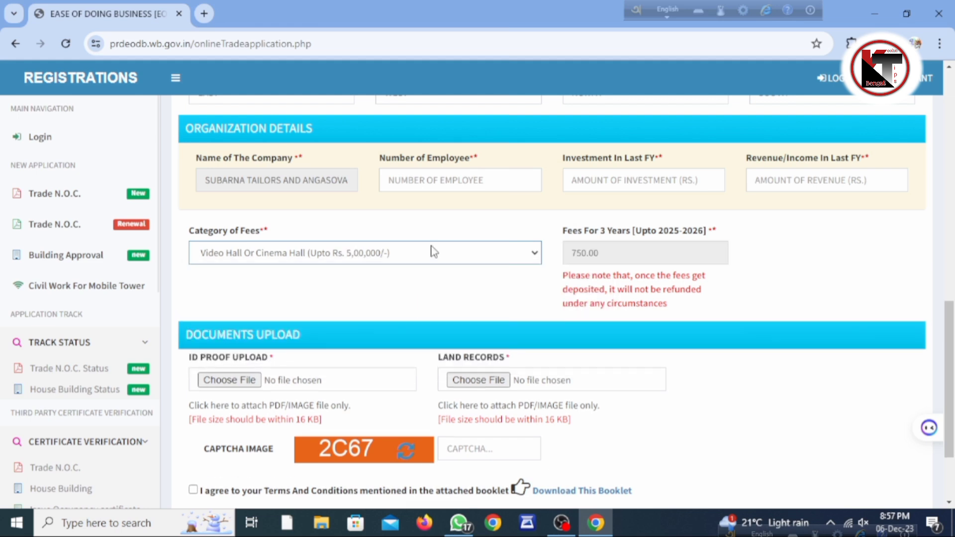
left_click(433, 253)
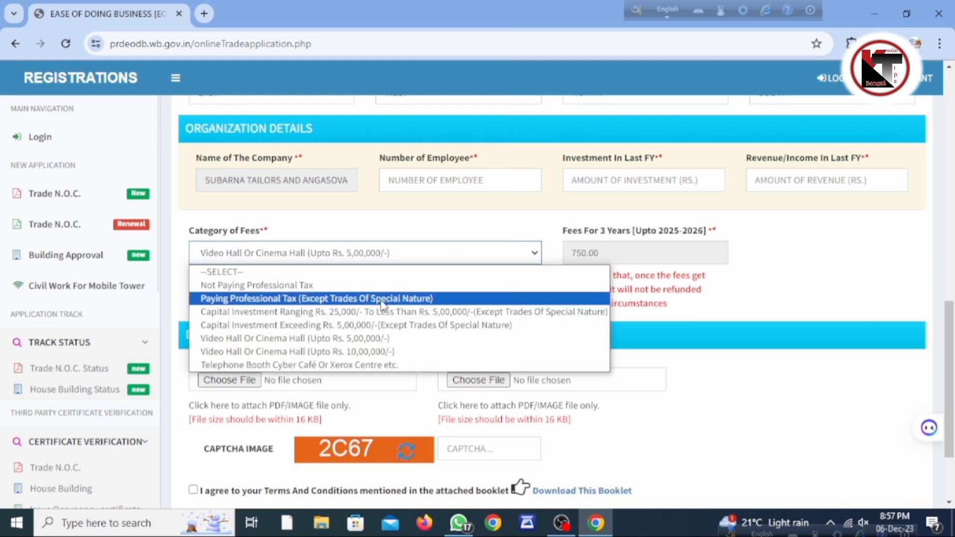
left_click(391, 285)
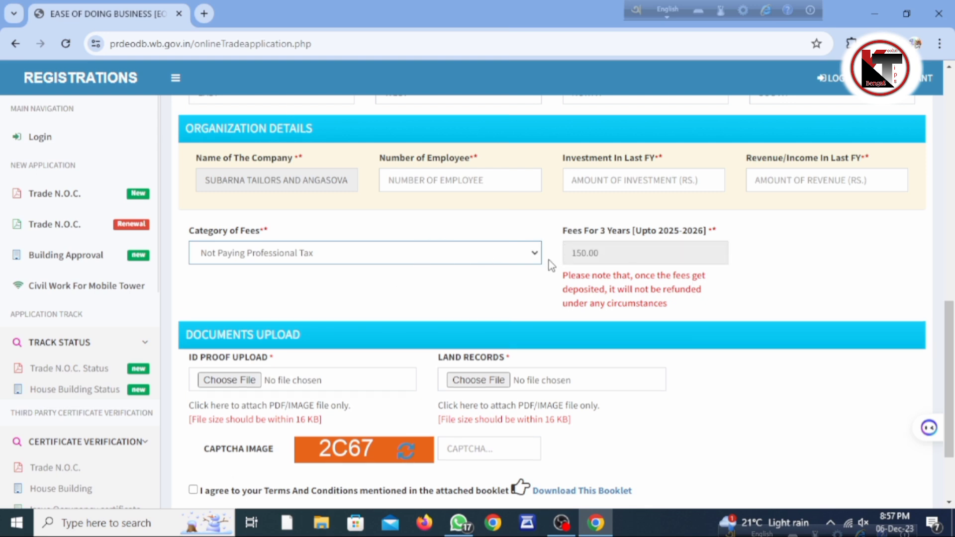
Try the over Rs. 5,00,000 category, then settle on Rs. 25,000–5,00,000 capital investment (750.00)
scroll(460, 252, "down", 2)
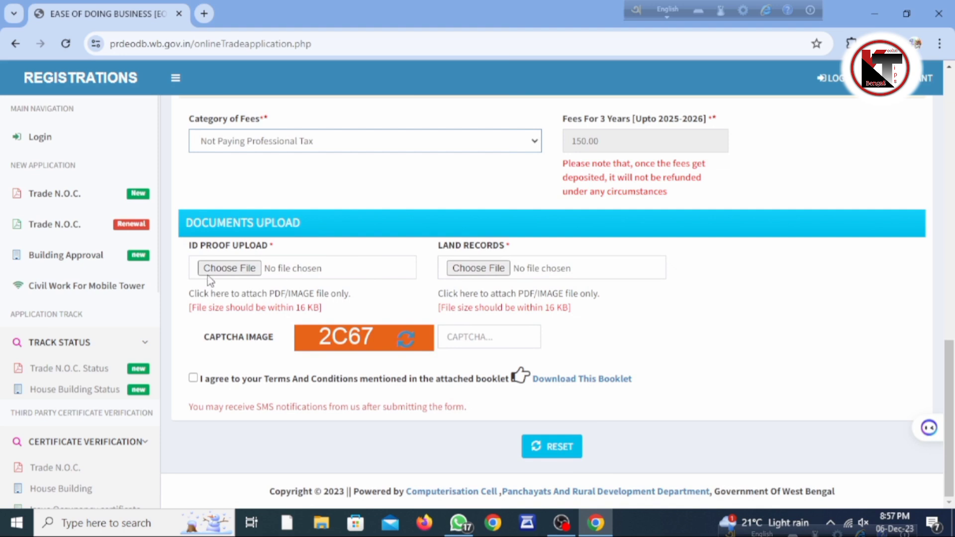
left_click(535, 140)
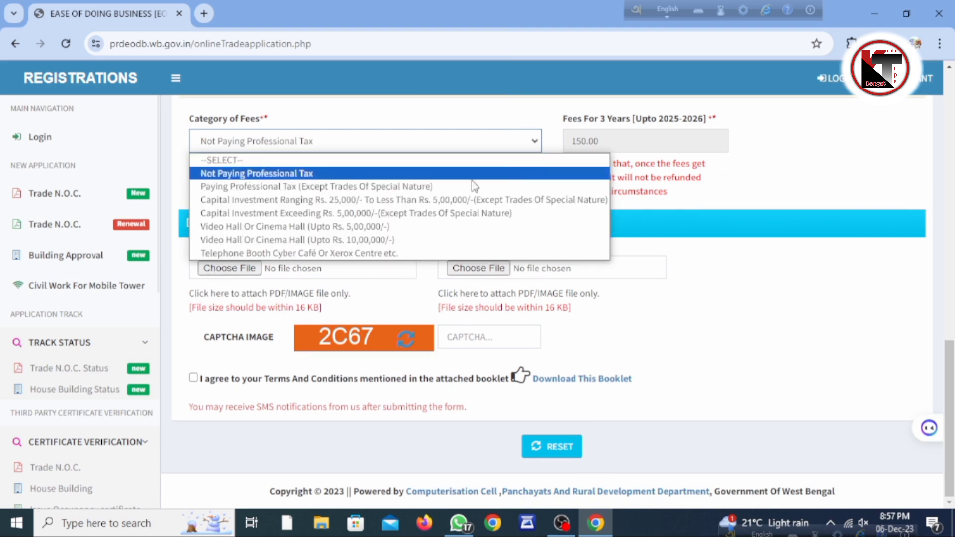
left_click(474, 213)
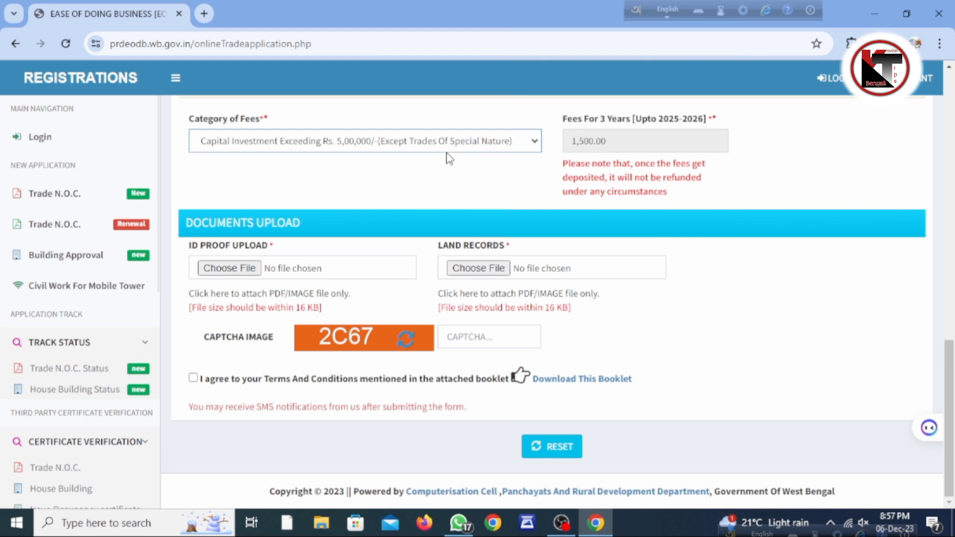
left_click(473, 141)
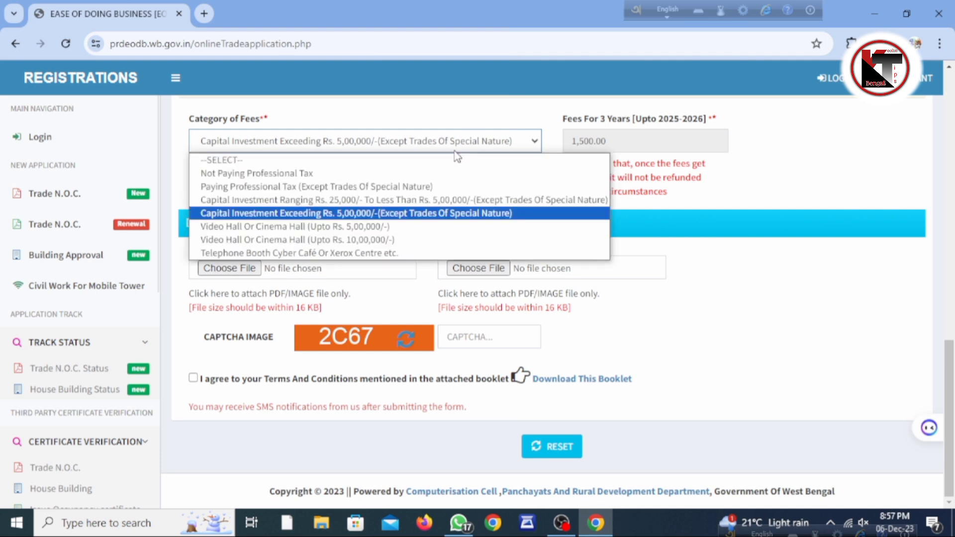
left_click(399, 194)
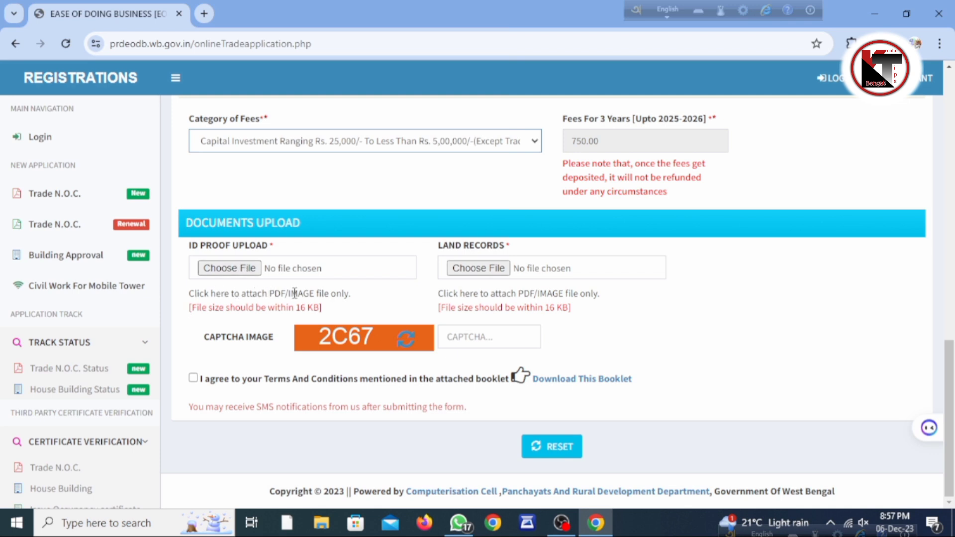
left_click_drag(323, 307, 176, 314)
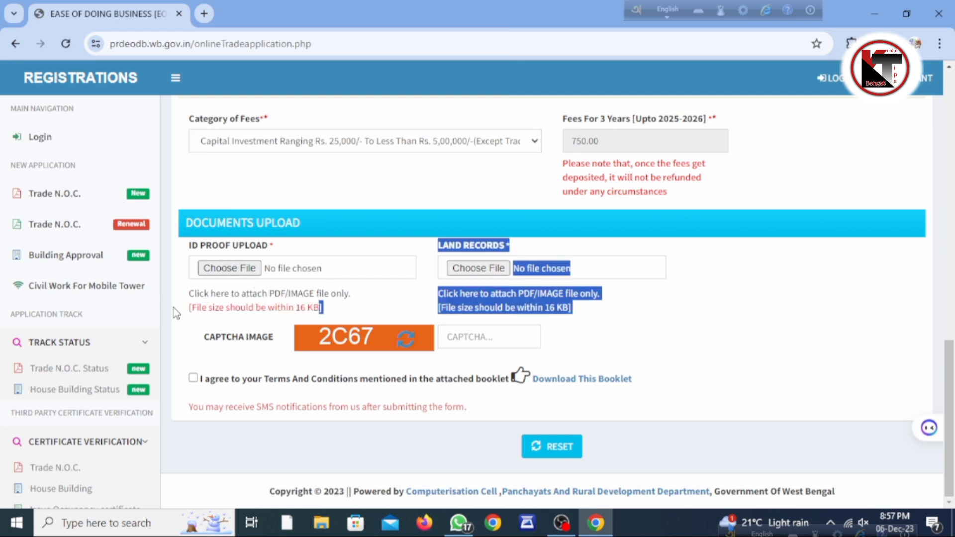
left_click(460, 303)
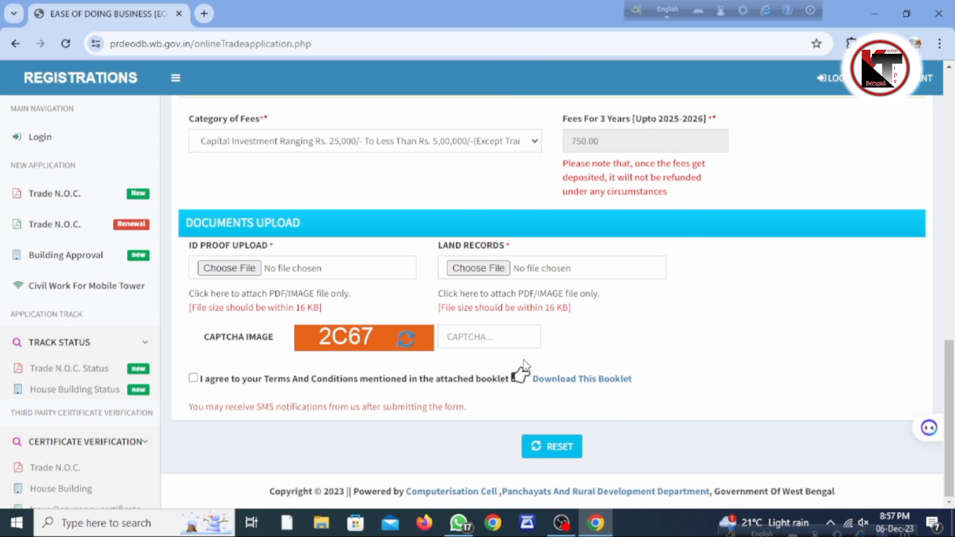
scroll(524, 366, "up", 15)
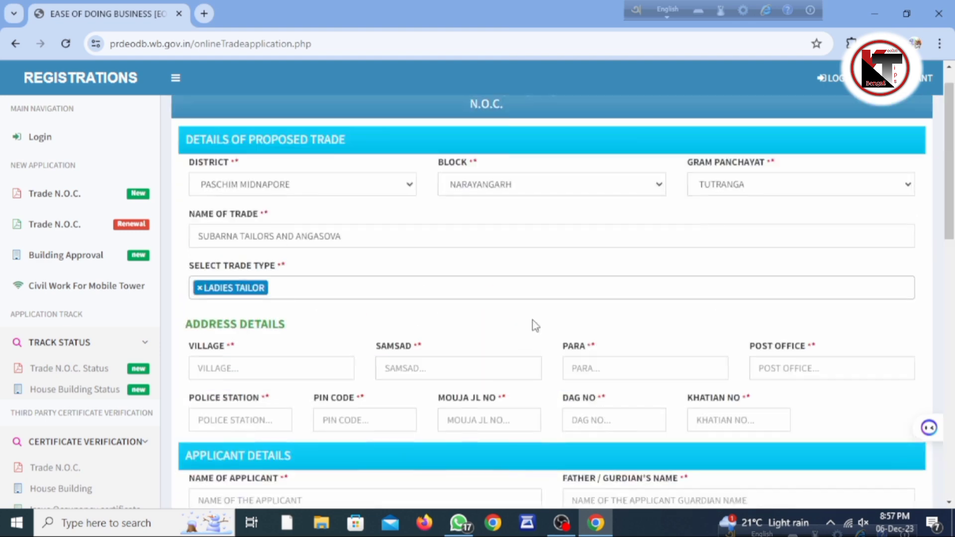
Attach imresizer-1701record.jpg as the Land Records document
scroll(535, 326, "up", 1)
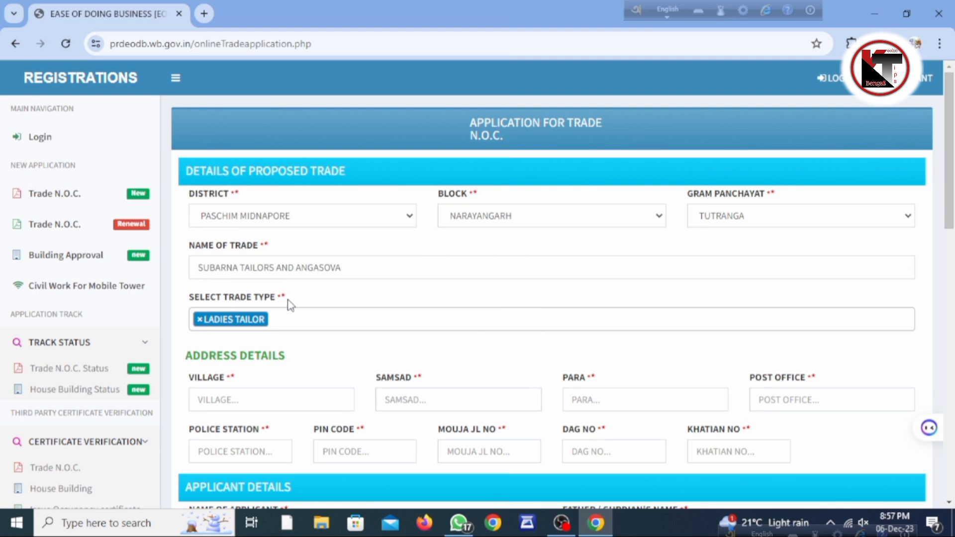
scroll(309, 302, "down", 3)
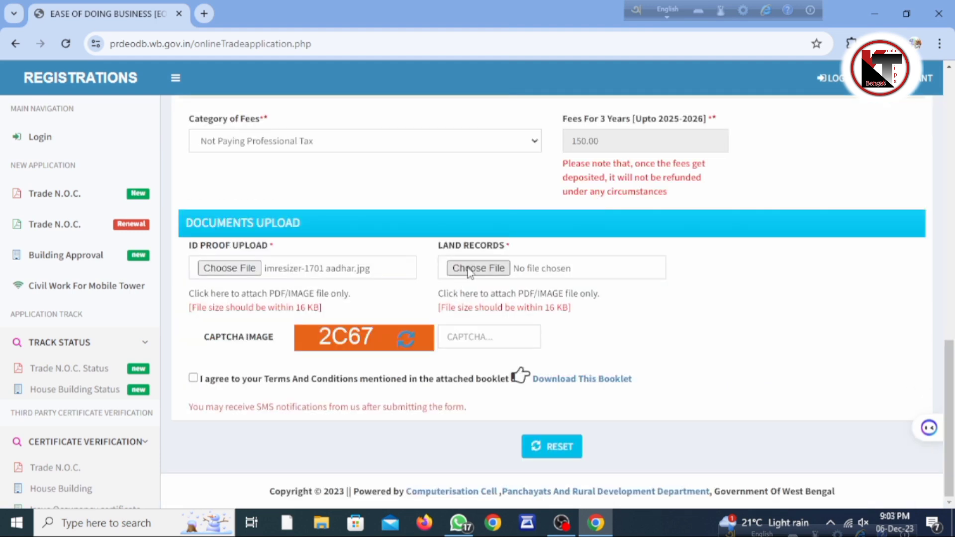
left_click(467, 269)
scroll(266, 231, "down", 5)
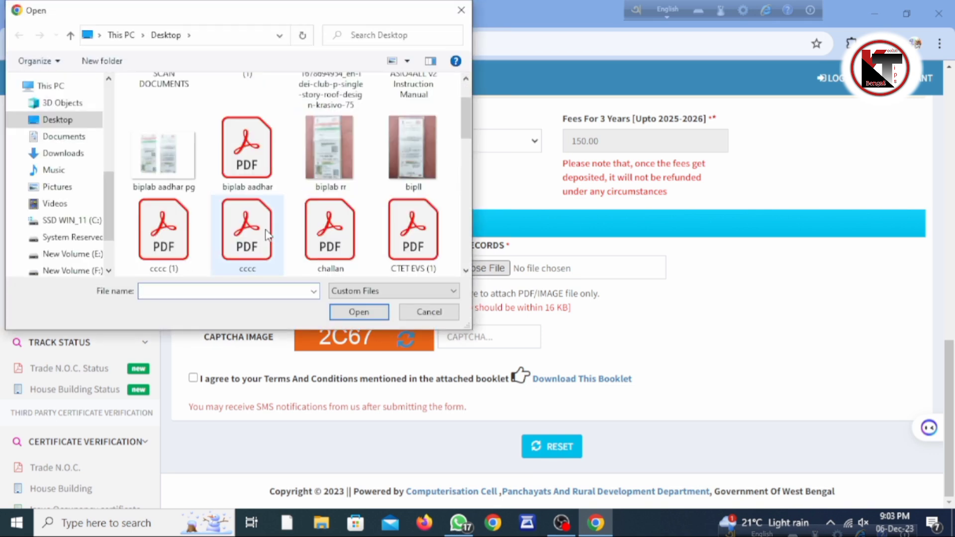
scroll(265, 228, "down", 2)
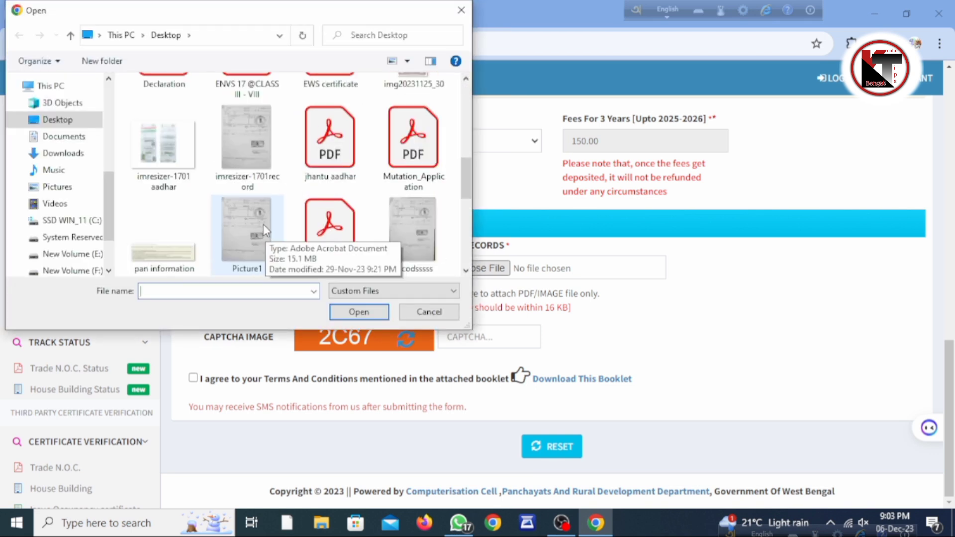
left_click(249, 142)
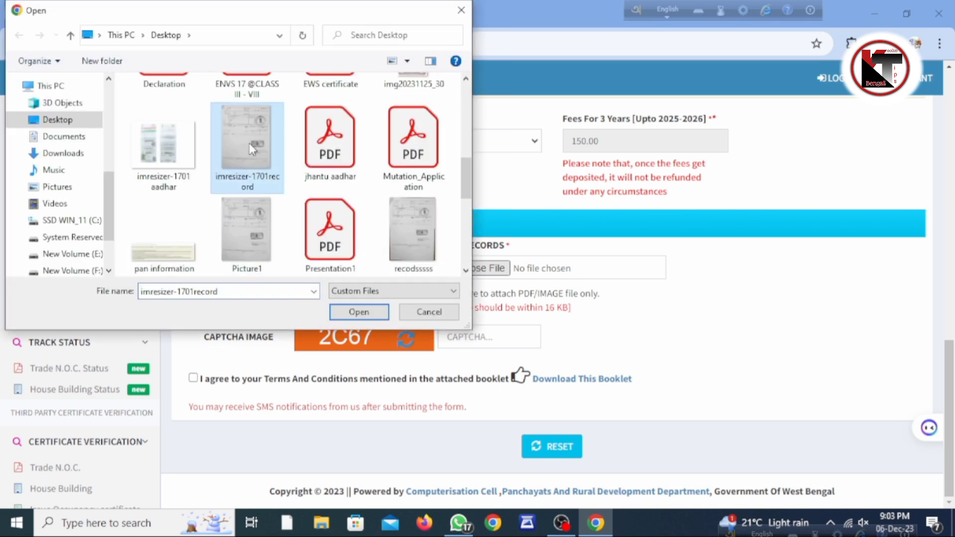
left_click(357, 312)
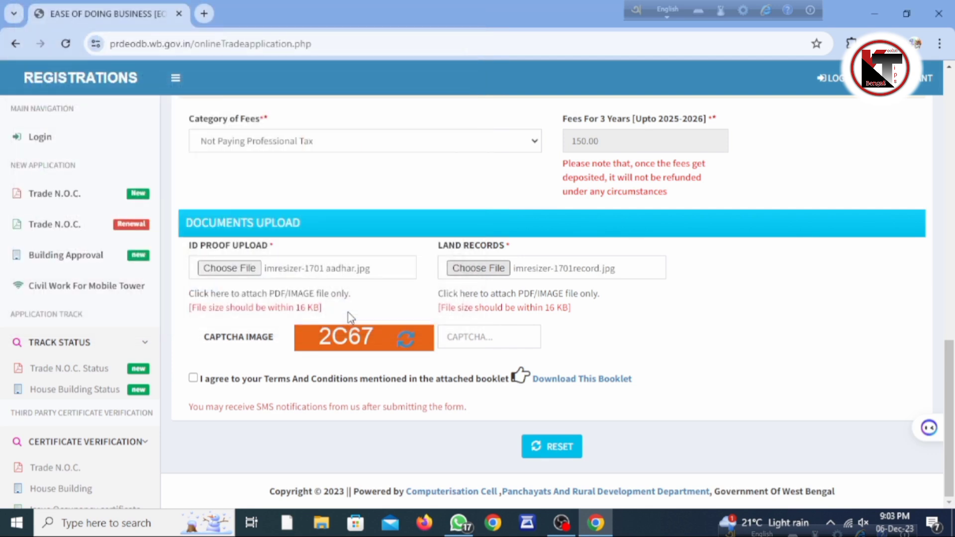
Enter the captcha, accept the terms and conditions, and attempt to submit
left_click(456, 335)
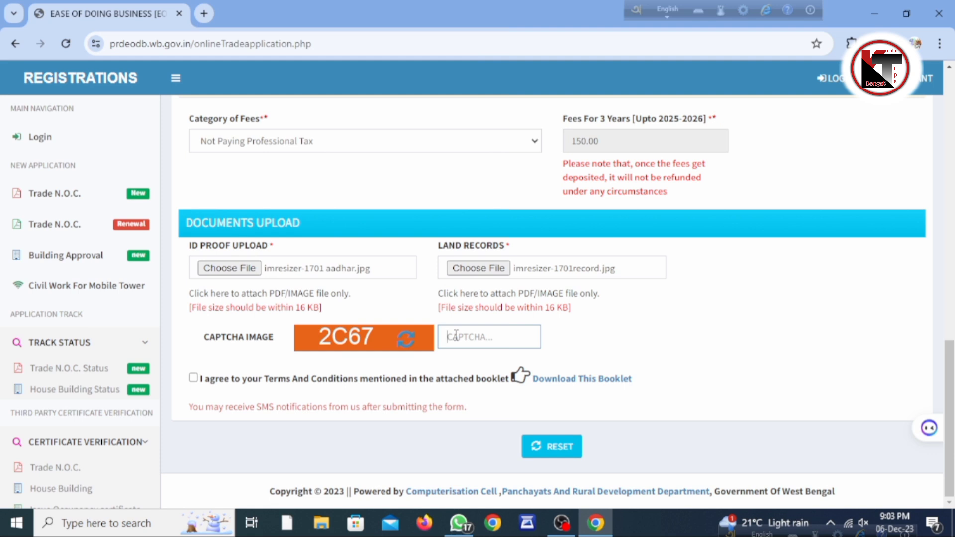
type("2C67")
left_click(194, 379)
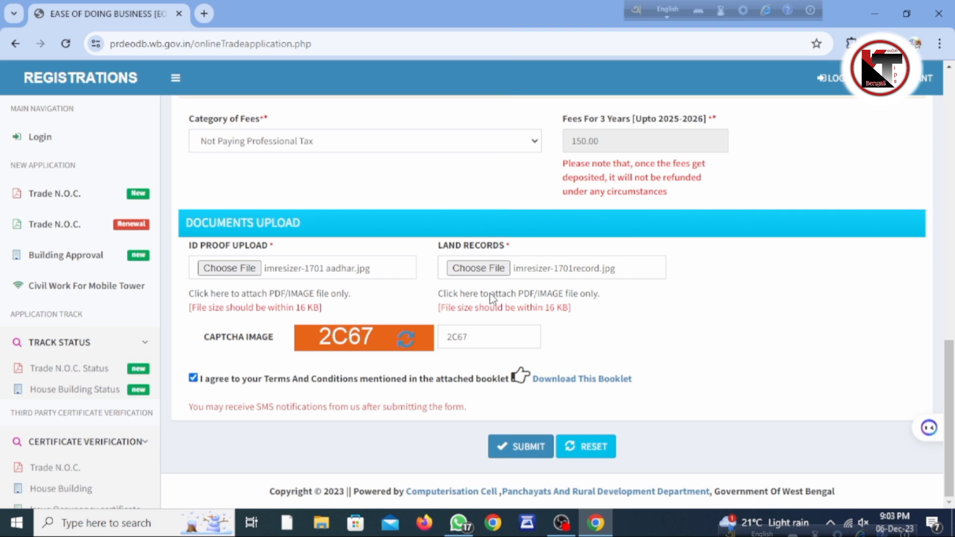
left_click(517, 451)
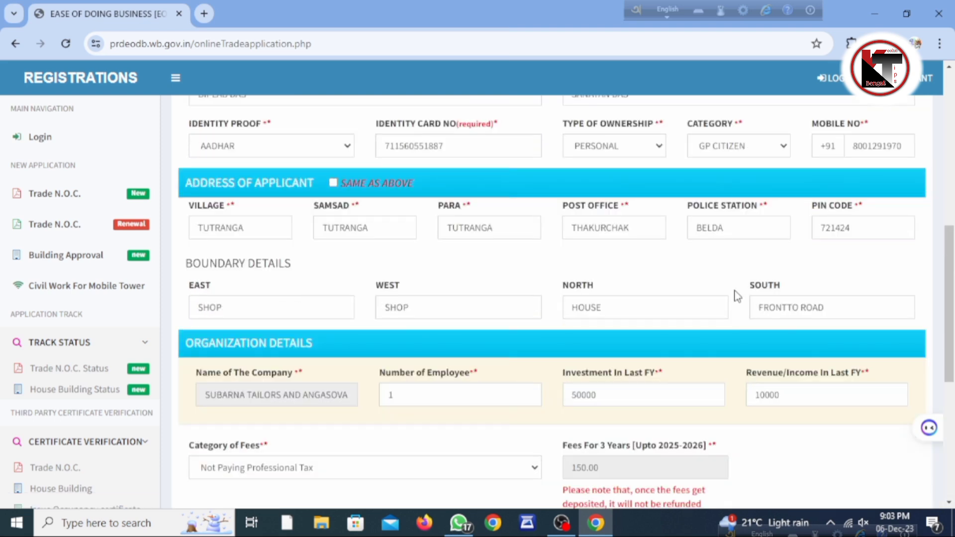
Correct the South boundary to FRONT TO ROAD and retry the submission
left_click(789, 304)
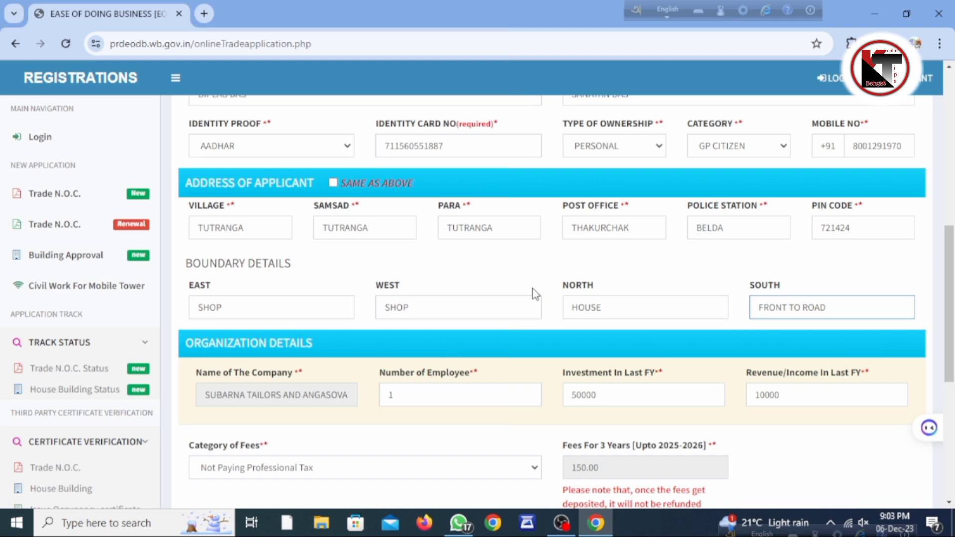
scroll(535, 293, "up", 3)
scroll(535, 293, "up", 5)
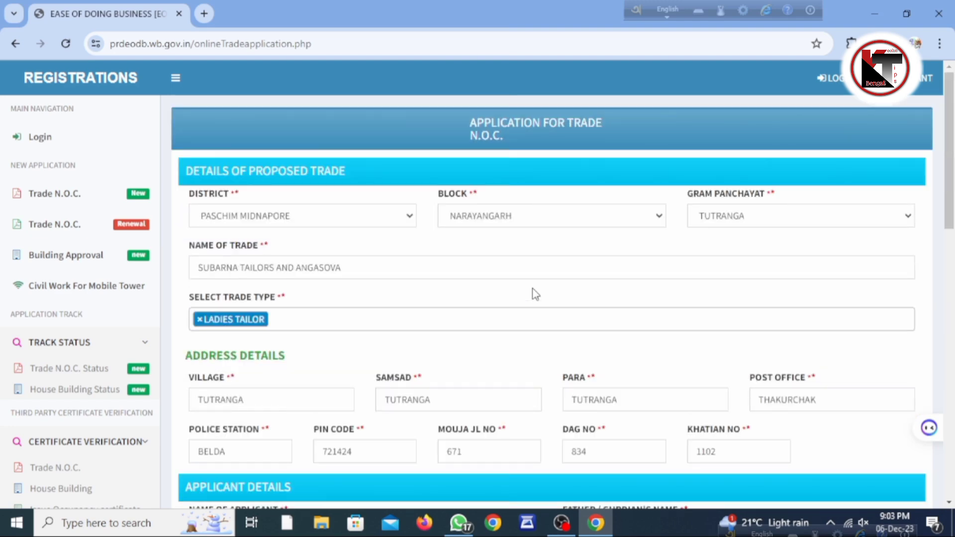
scroll(534, 293, "down", 14)
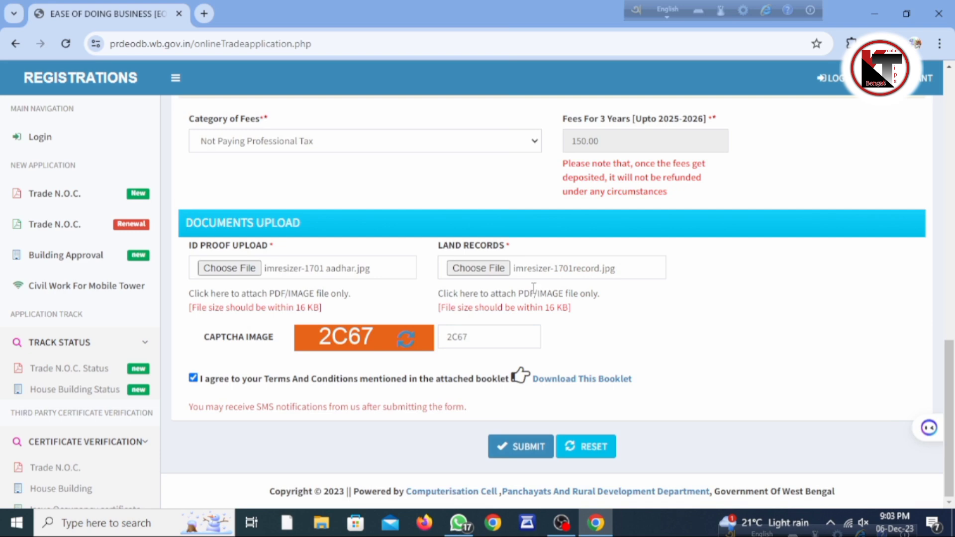
left_click(524, 445)
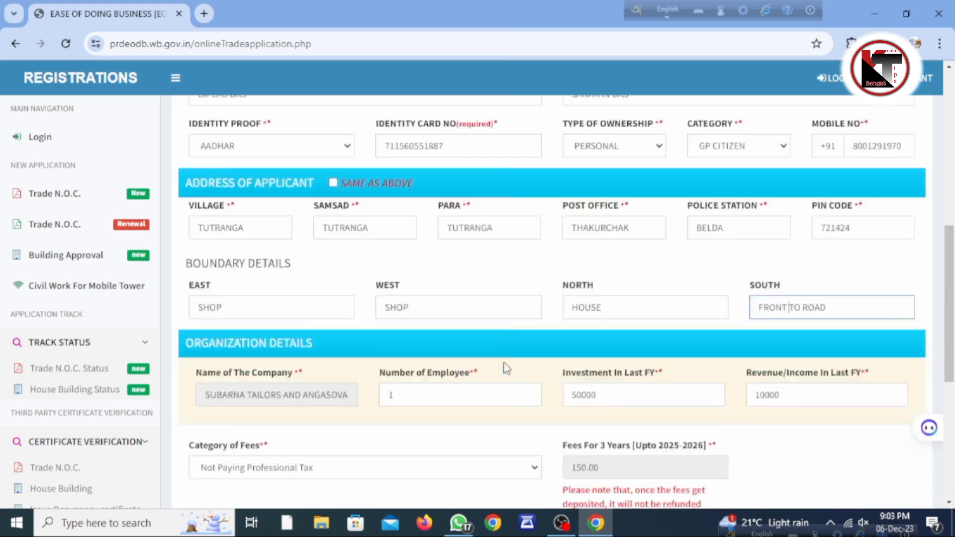
scroll(506, 368, "up", 6)
left_click(327, 212)
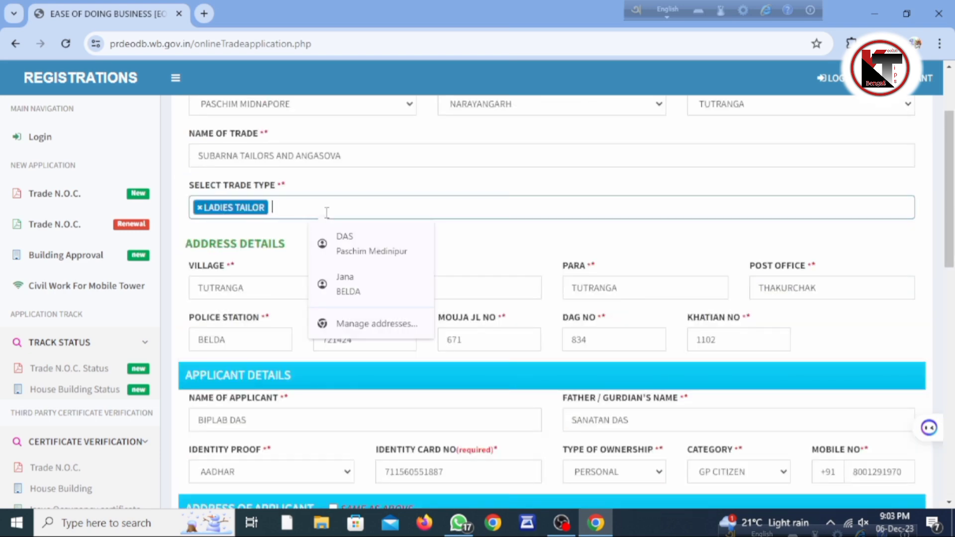
scroll(348, 273, "down", 12)
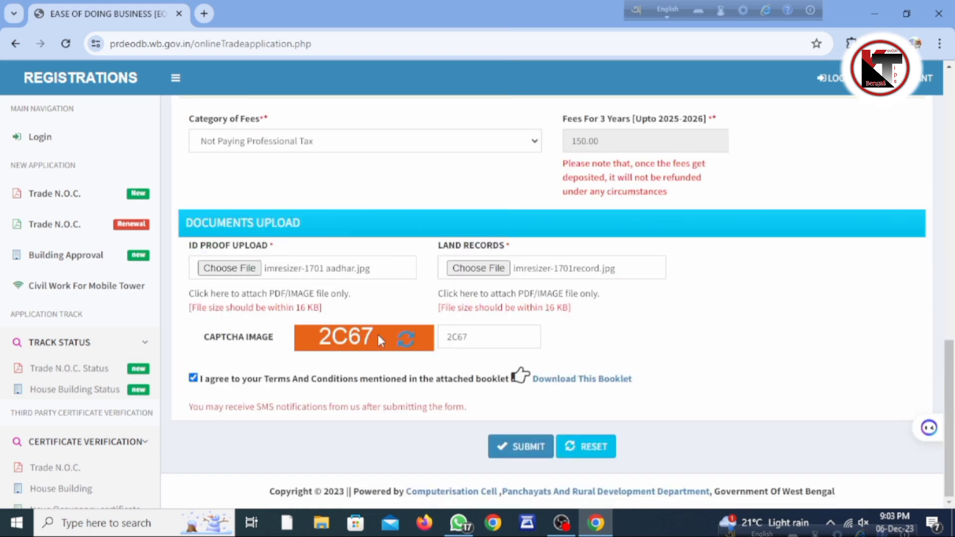
Submit the application, then go through Payment to online payment of the 150.00 fee
left_click(521, 450)
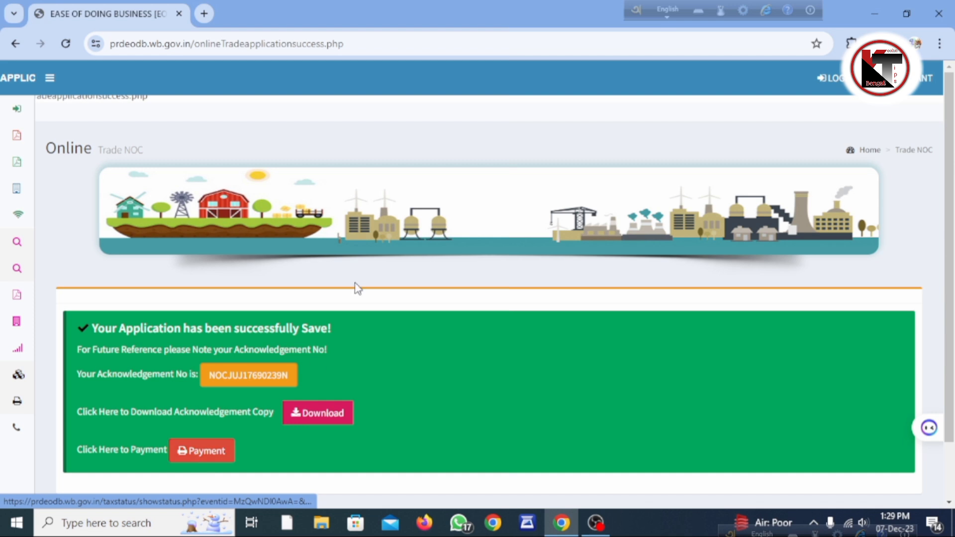
left_click(224, 461)
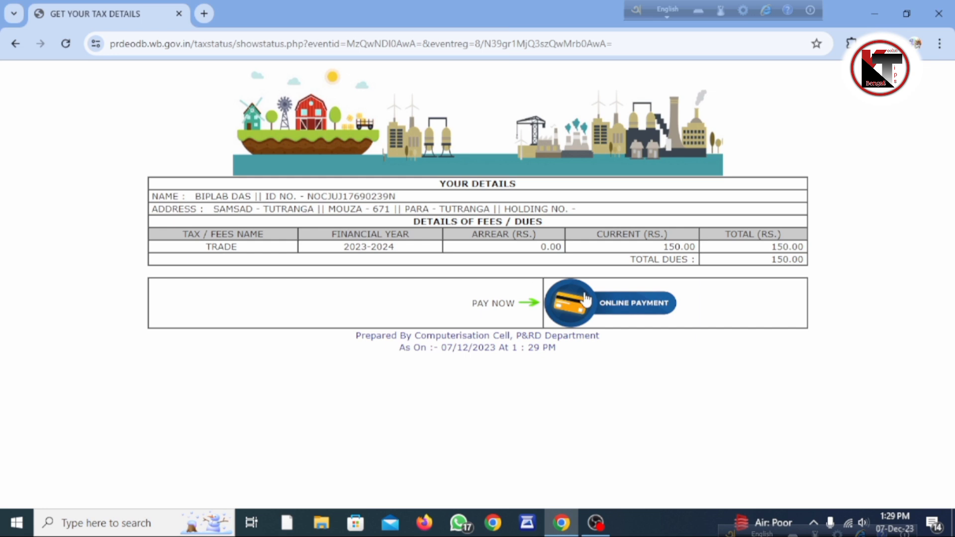
left_click(586, 300)
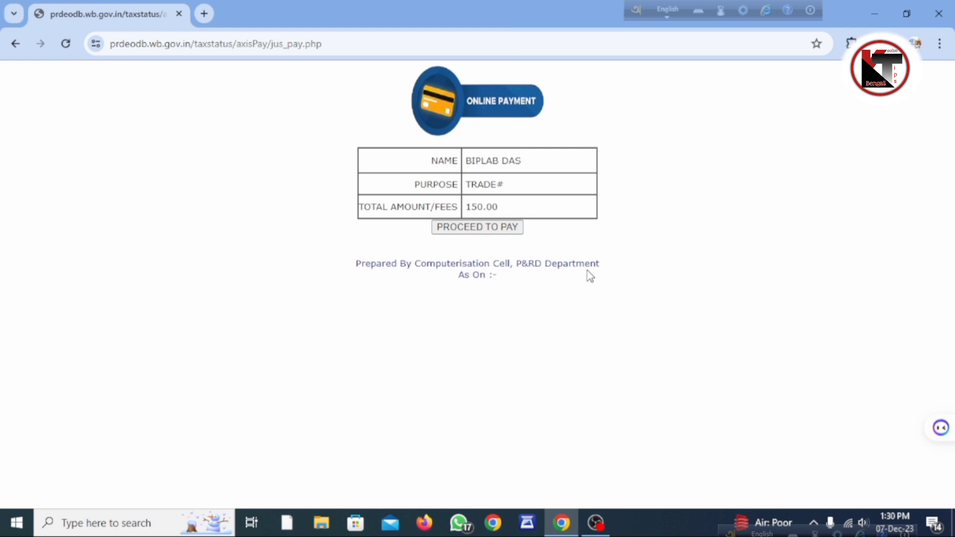
Continue to Axis Bank EasyPay, accept its terms and choose UPI payment
left_click(466, 228)
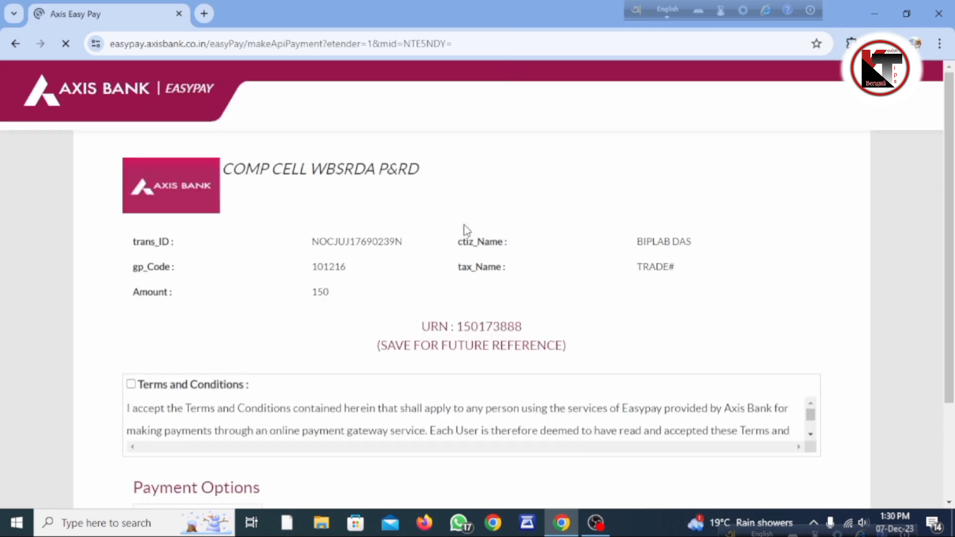
scroll(453, 283, "down", 3)
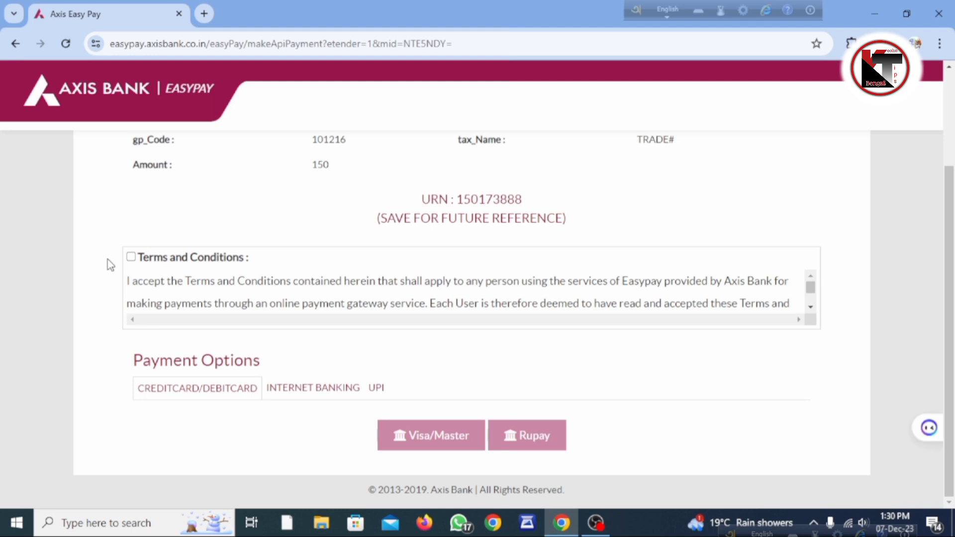
left_click(131, 257)
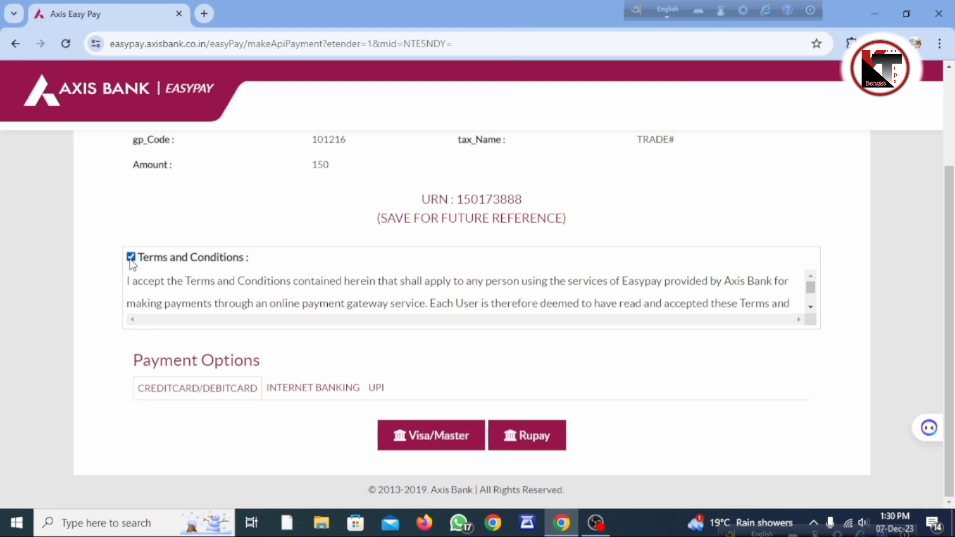
left_click(377, 388)
Enter the UPI ID and verification code, then send the Rs. 150 request to the phone
left_click(198, 462)
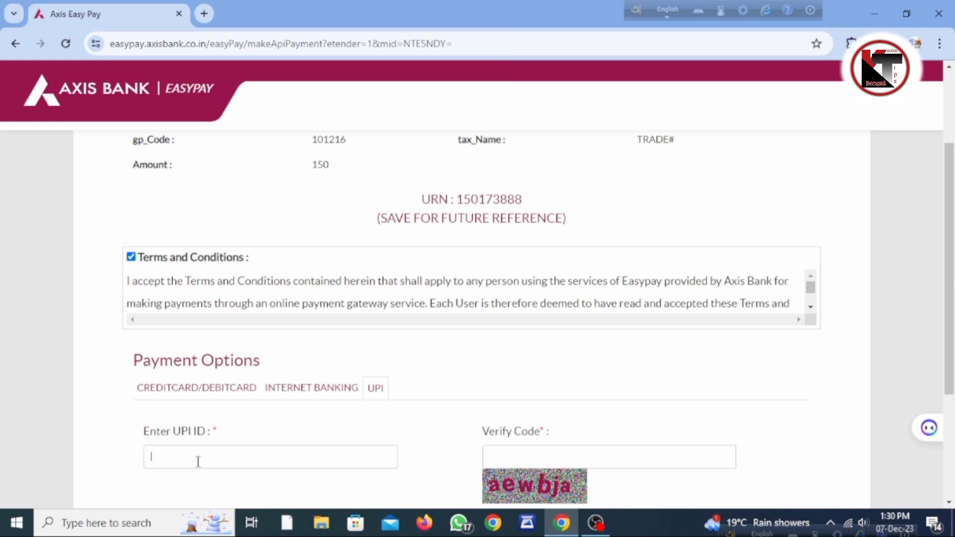
left_click(619, 459)
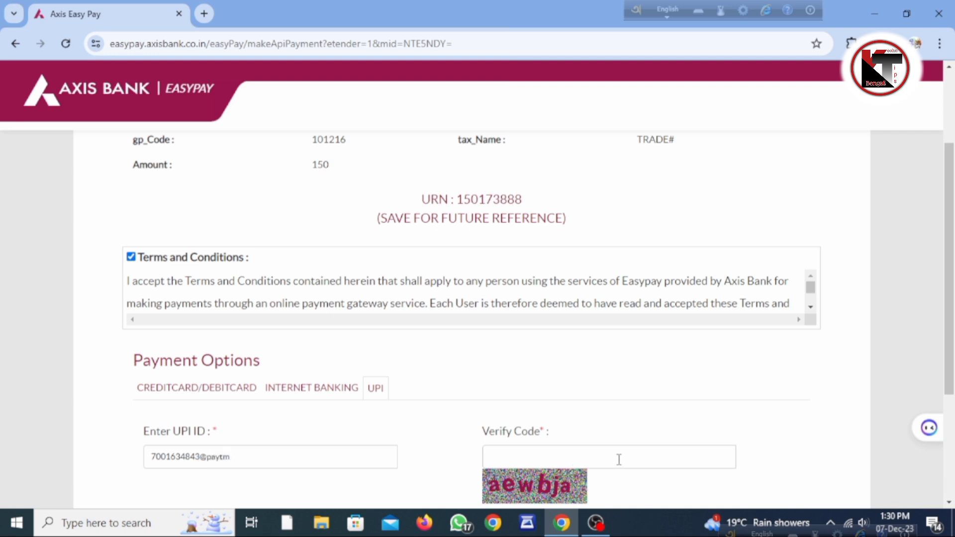
type("aewbja")
scroll(790, 399, "down", 3)
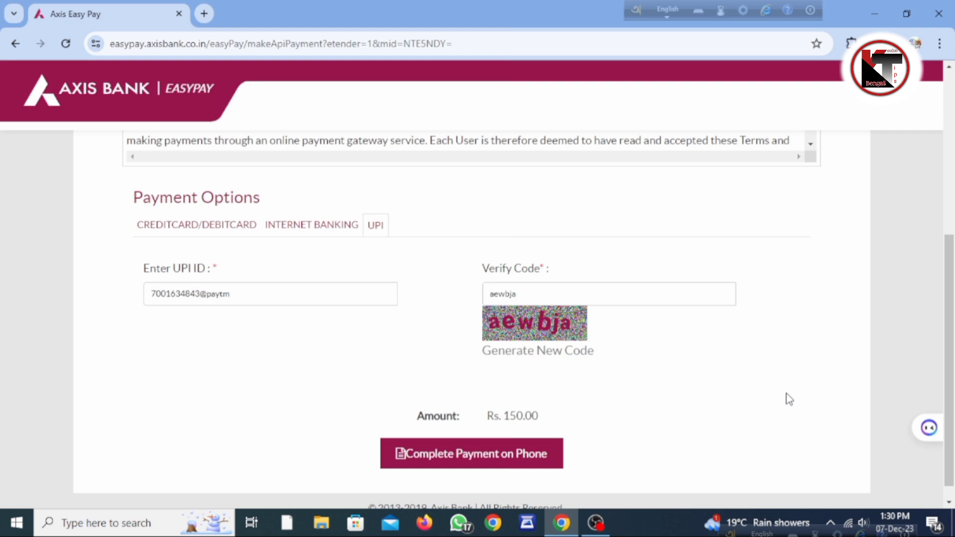
left_click(444, 455)
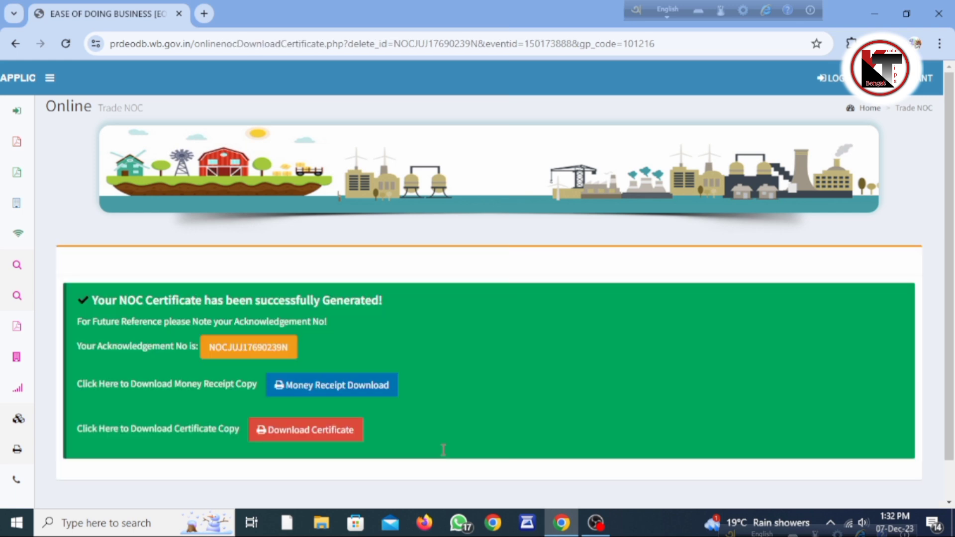
Download the NOC certificate PDF into a new tab and switch back to the portal tab
left_click(319, 436)
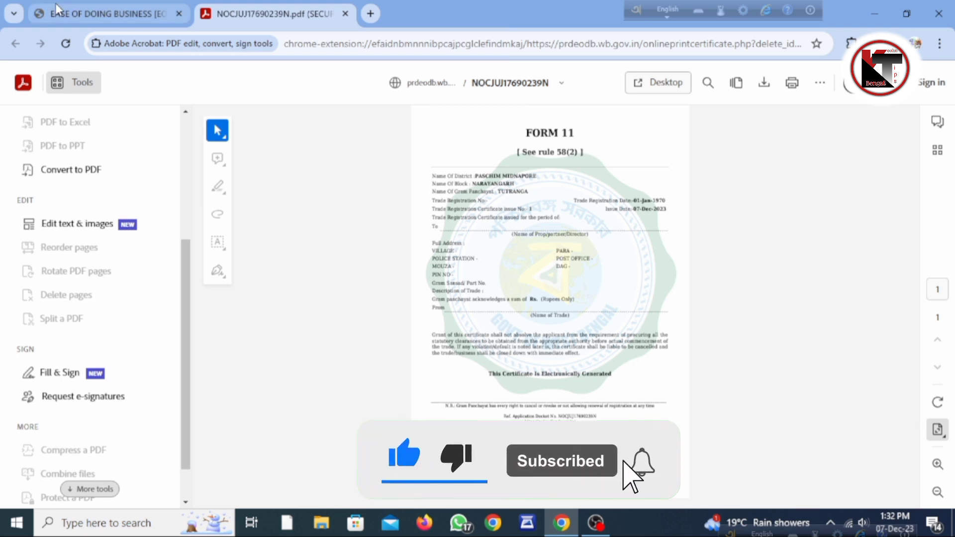
left_click(125, 13)
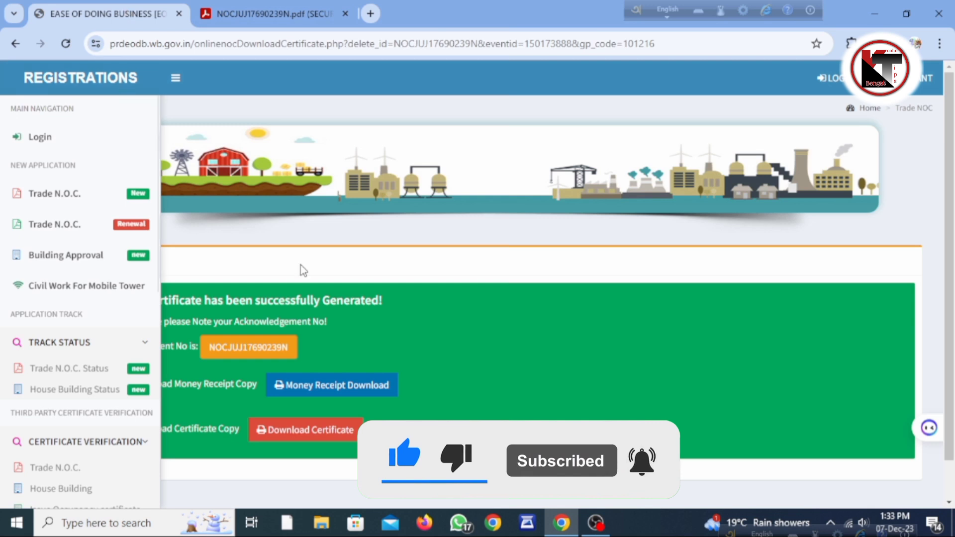